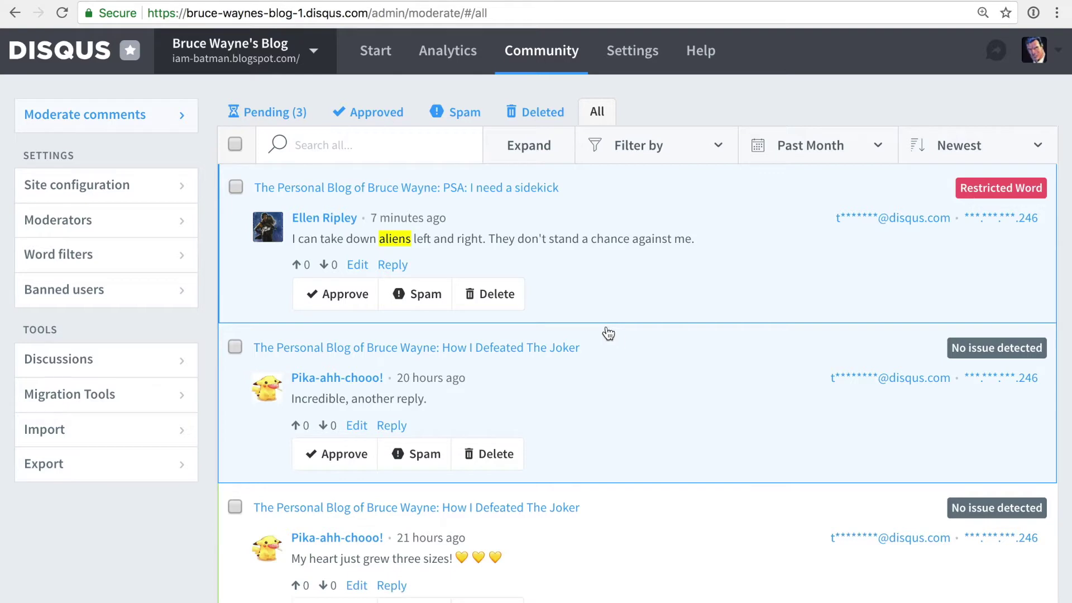
# - Switch the moderation queue to show only approved comments
pyautogui.click(380, 114)
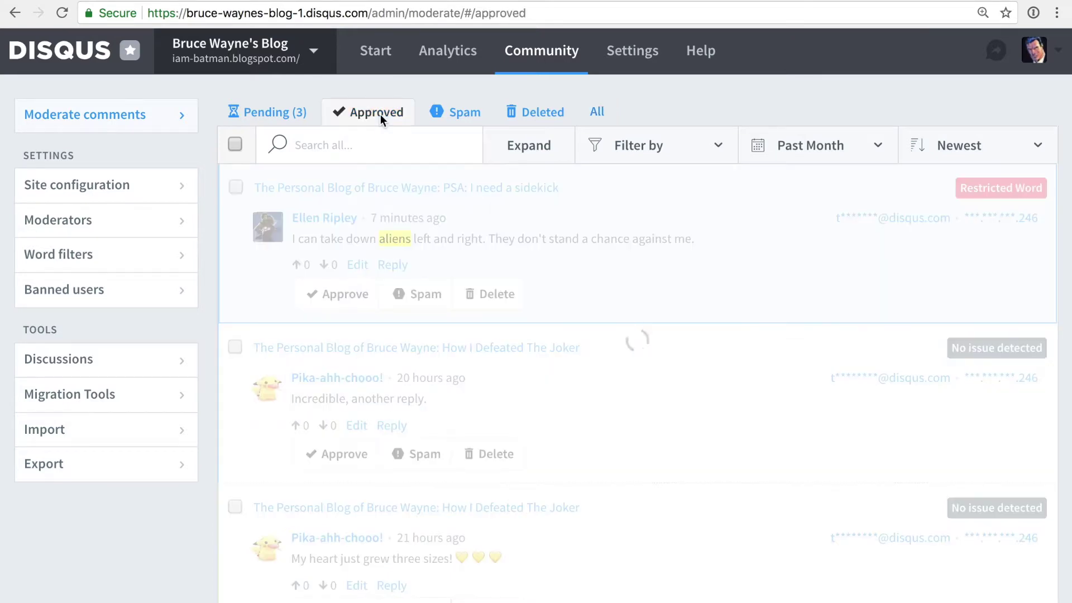
# - Review the Spam, Deleted and Pending comment lists, then return to the approved comments
pyautogui.click(457, 119)
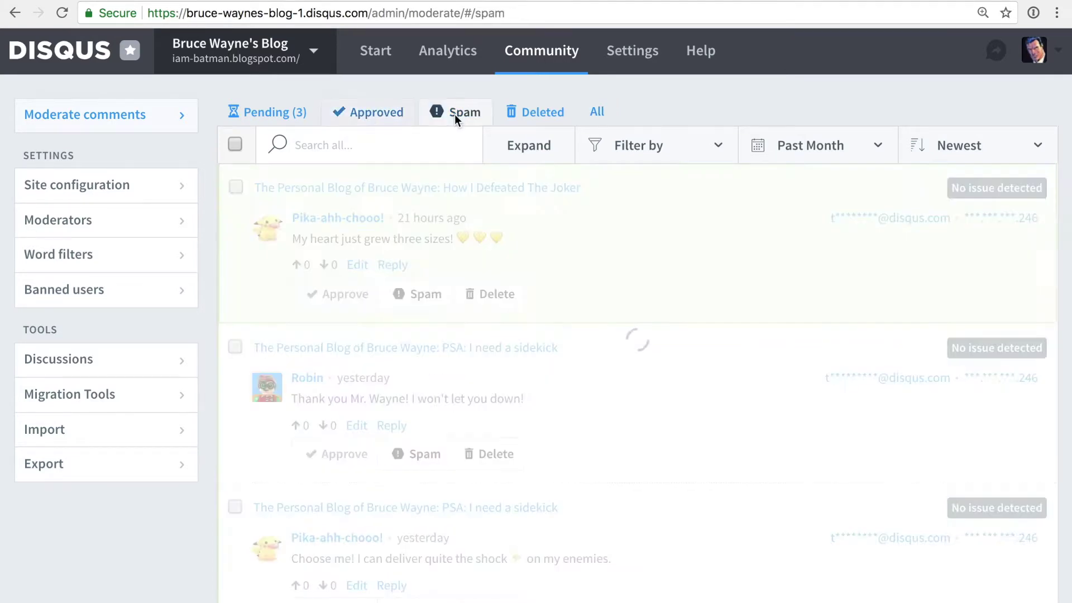
pyautogui.click(540, 123)
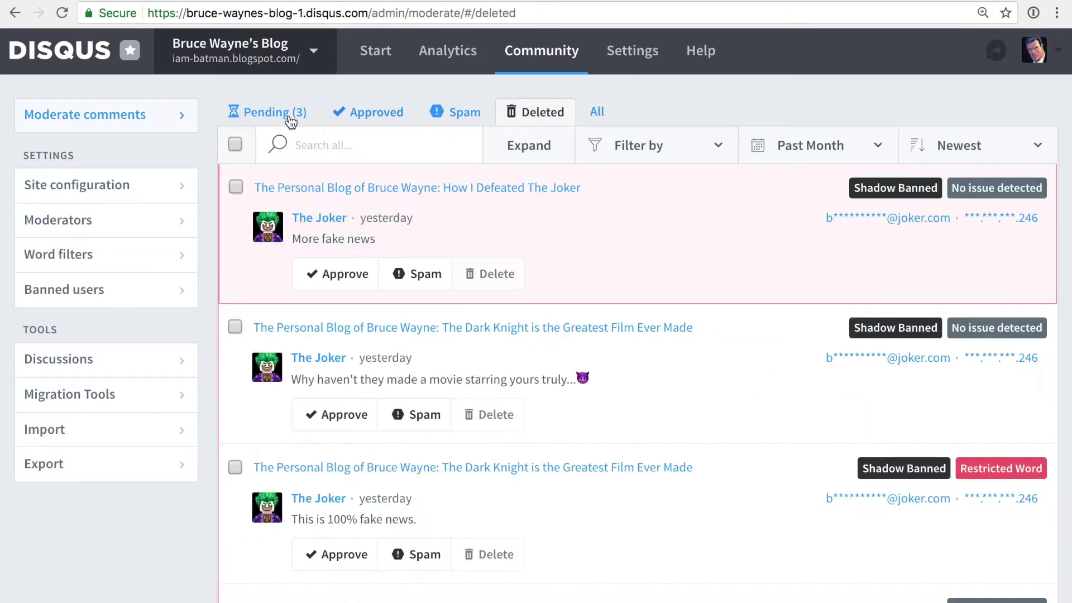
pyautogui.click(284, 116)
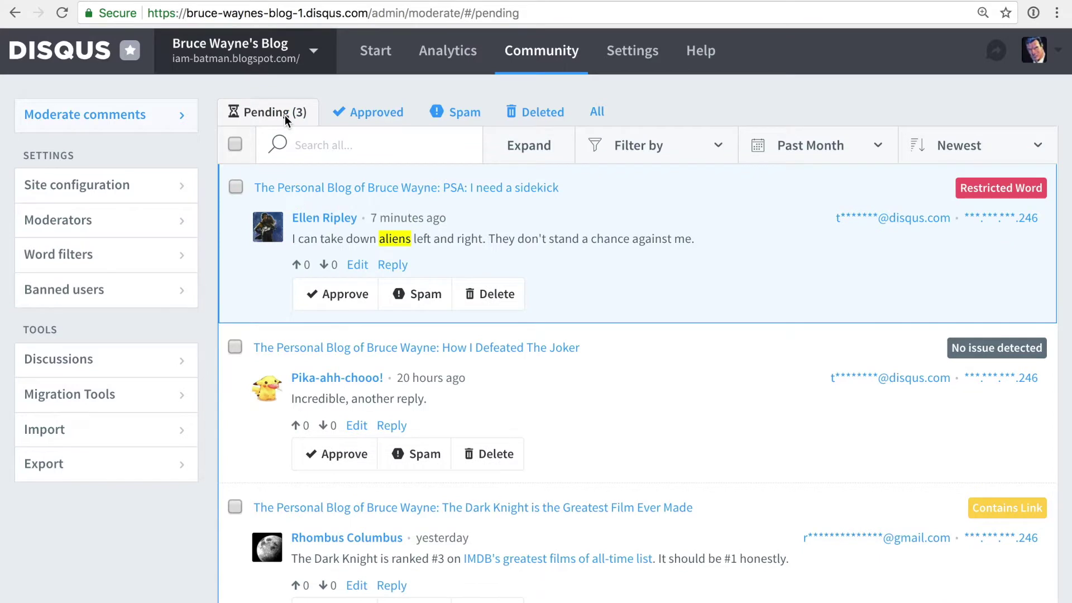
pyautogui.scroll(-1, 285, 115)
pyautogui.scroll(-1, 285, 115)
pyautogui.scroll(-1, 285, 115)
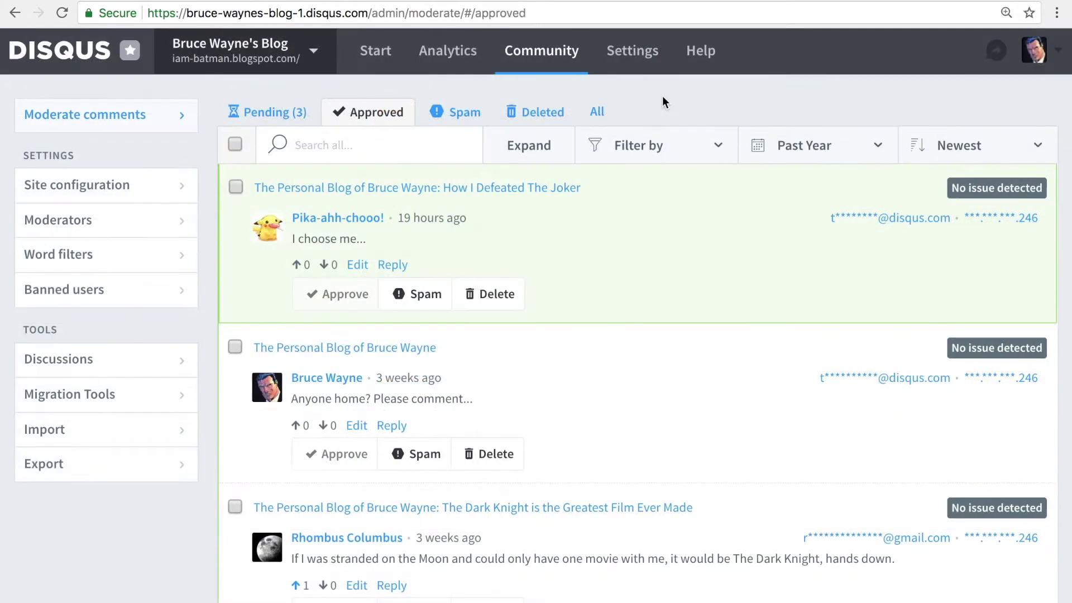
pyautogui.click(335, 145)
pyautogui.write('joke')
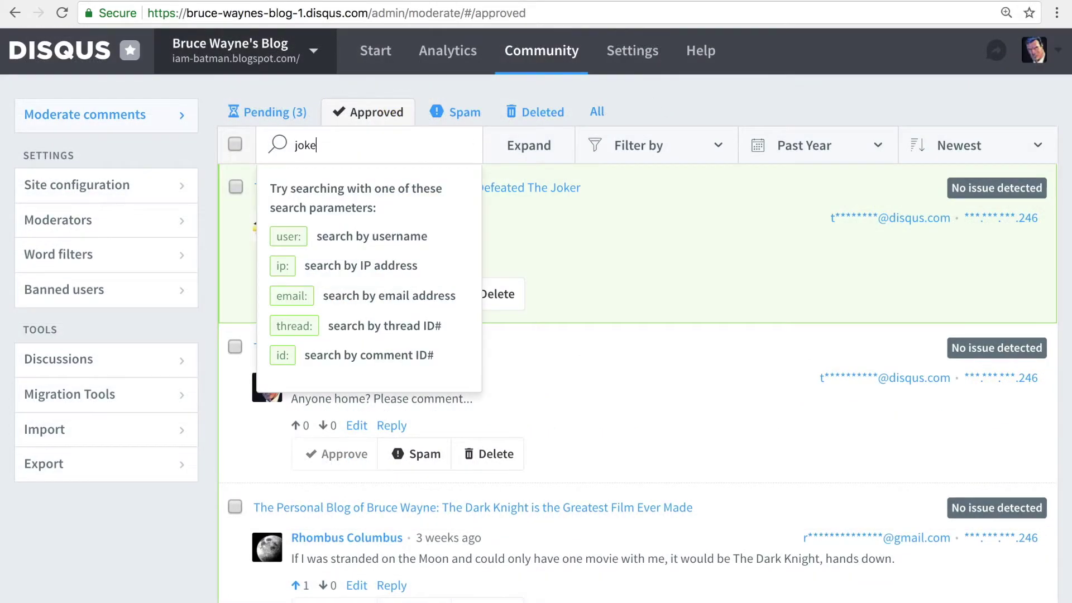
pyautogui.write('r')
pyautogui.press('Return')
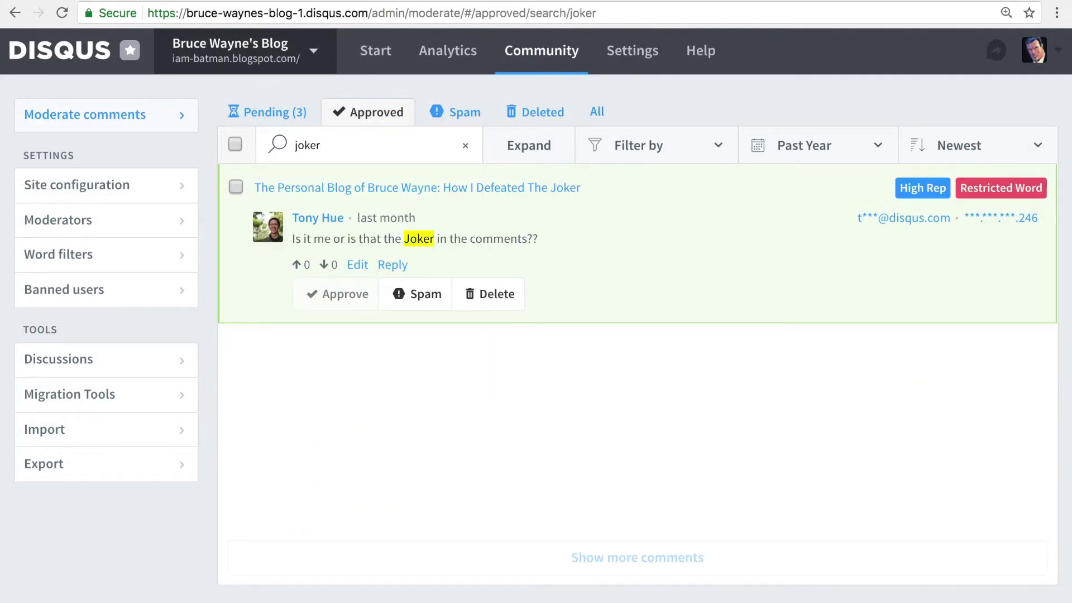
pyautogui.click(465, 145)
pyautogui.click(413, 152)
pyautogui.click(288, 236)
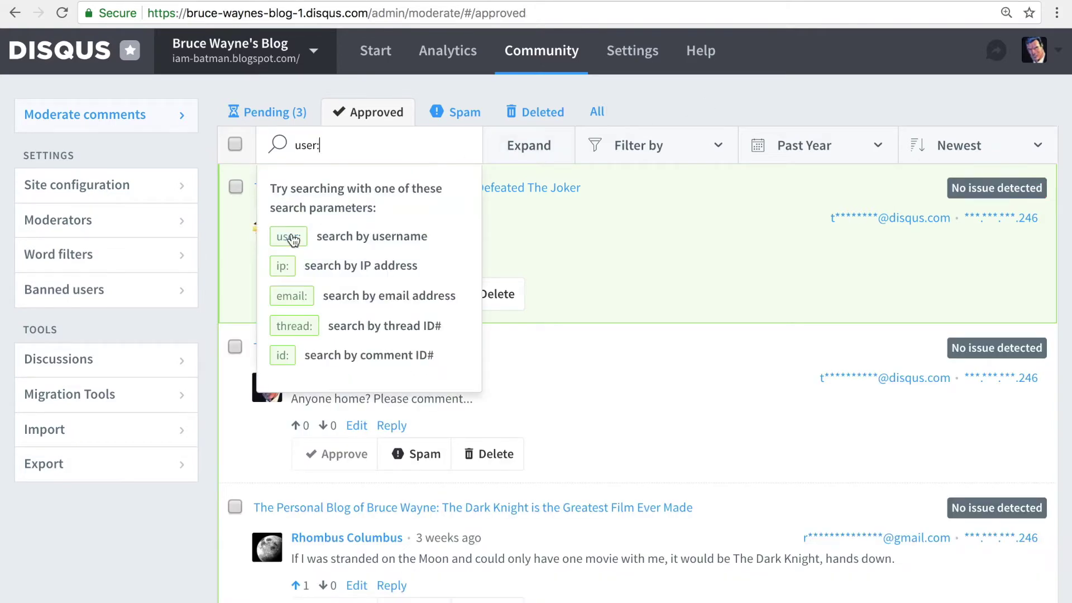
pyautogui.write('rhombuscolumbus')
pyautogui.press('Return')
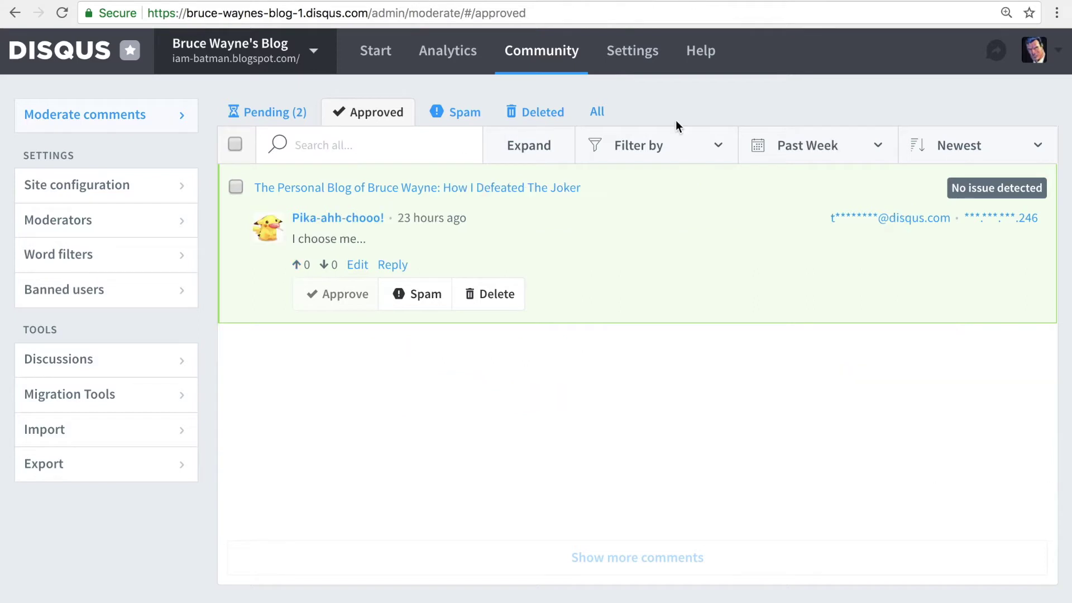
# - Search approved comments for 'riddler' and widen the time range to Past Month
pyautogui.click(402, 142)
pyautogui.write('riddler')
pyautogui.press('Return')
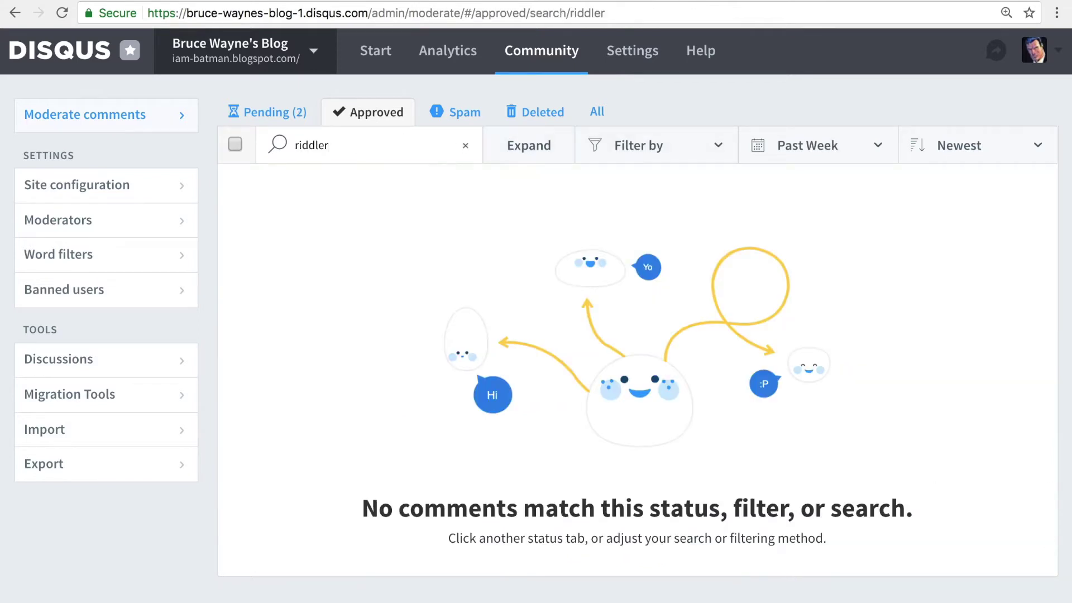
pyautogui.click(793, 151)
pyautogui.click(814, 256)
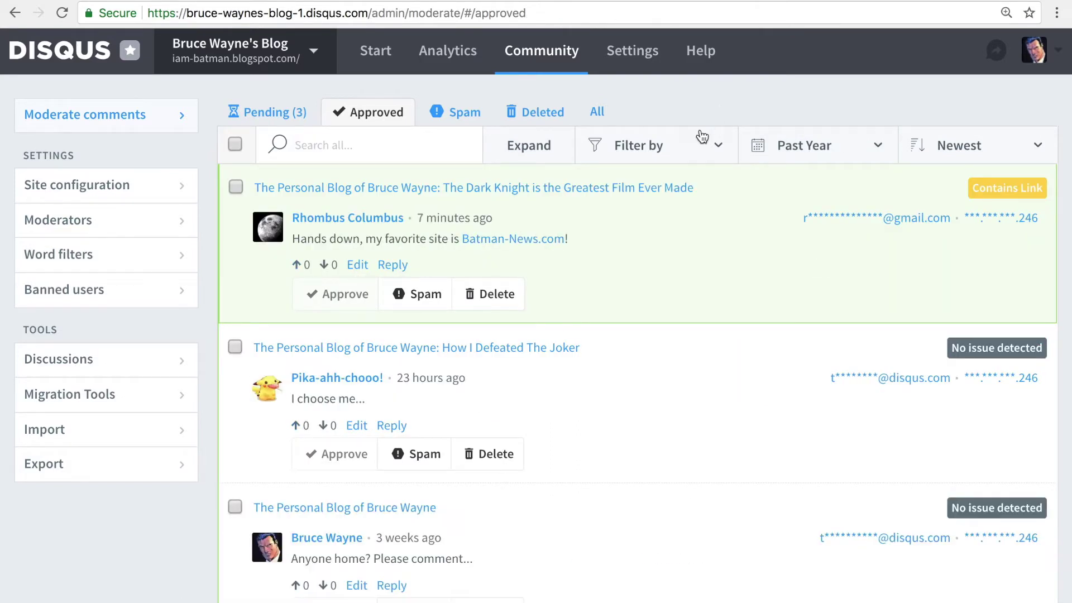
# - Filter comments by Restricted Word, then switch the filter to Flagged only
pyautogui.click(698, 145)
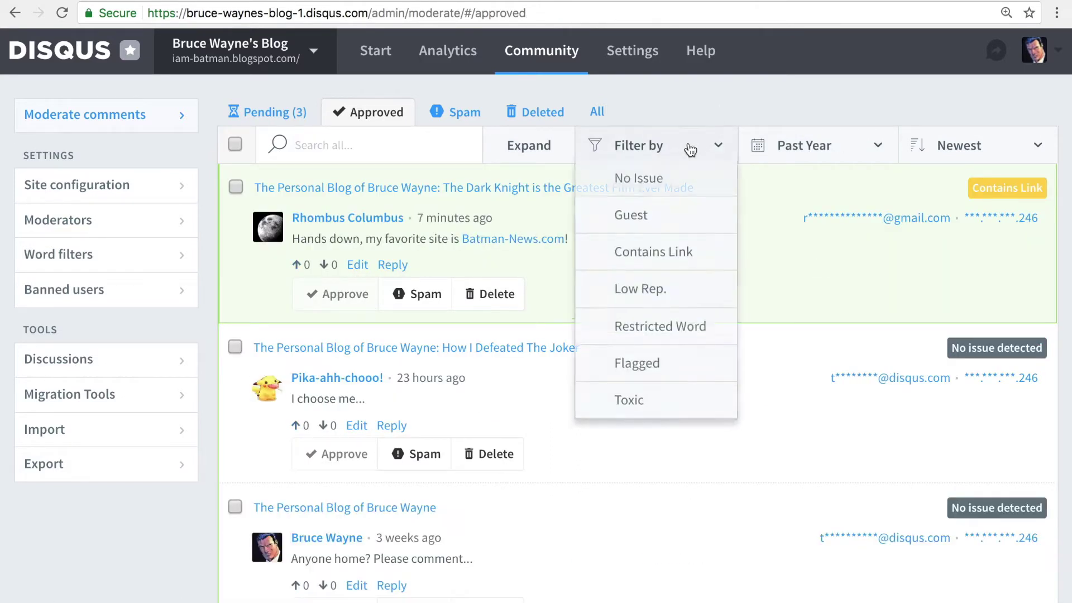
pyautogui.click(696, 331)
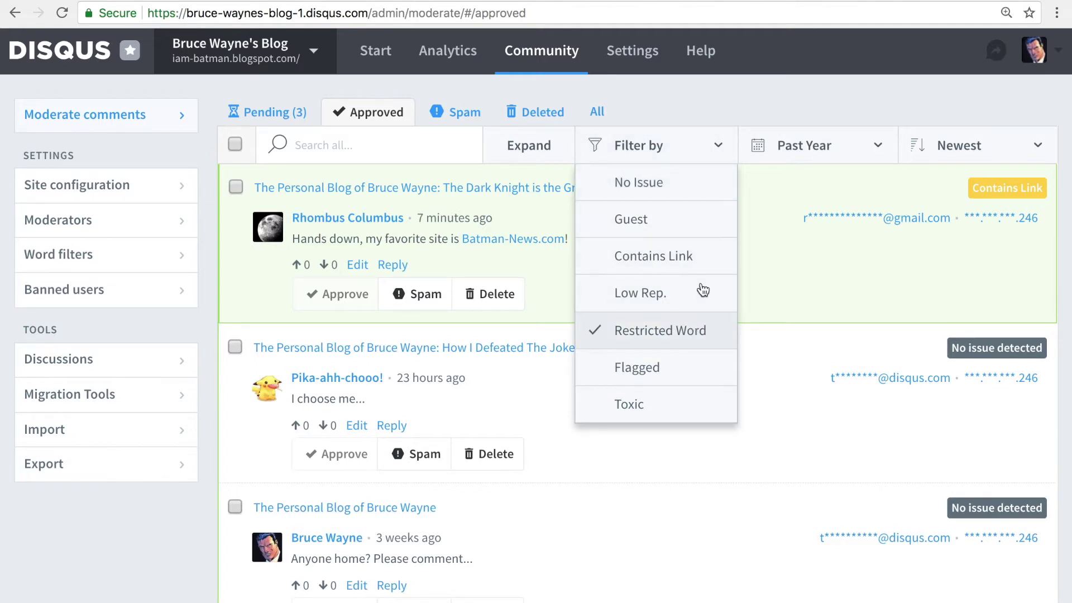
pyautogui.click(733, 106)
pyautogui.click(718, 144)
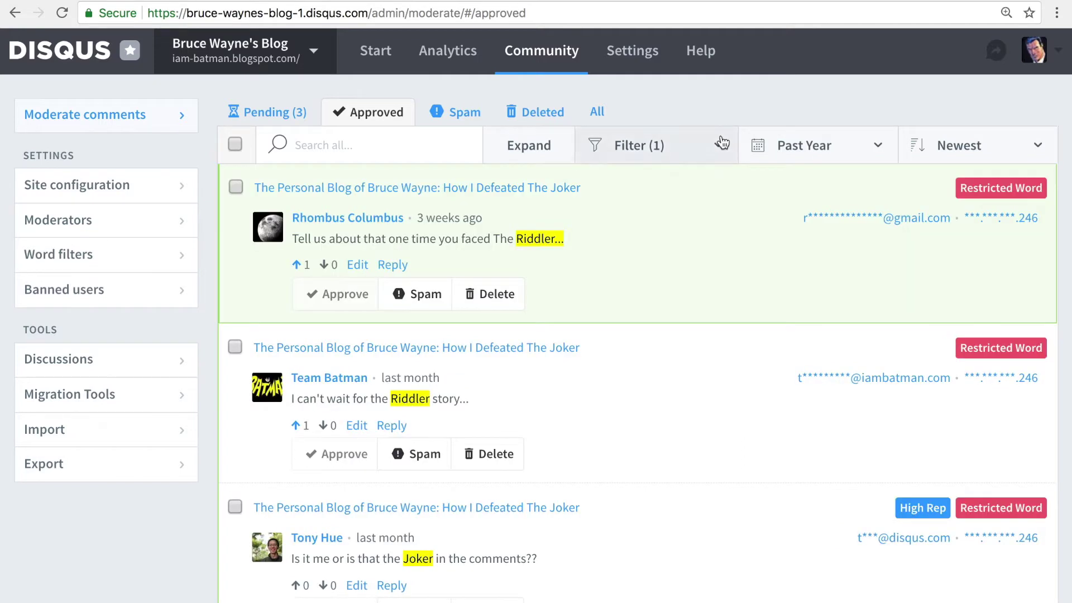
pyautogui.click(725, 338)
pyautogui.click(691, 369)
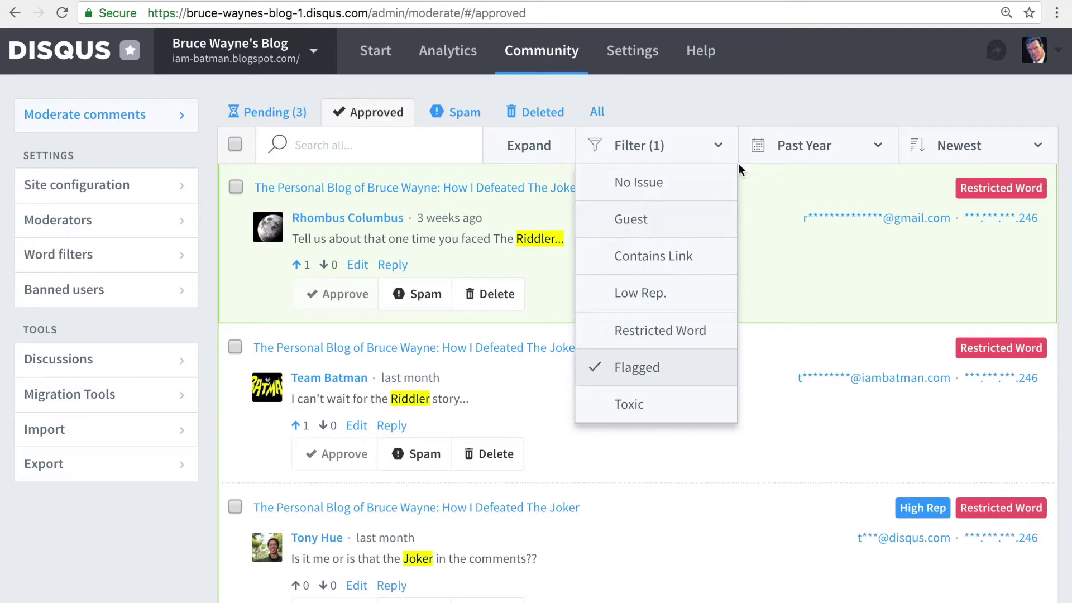
pyautogui.click(753, 95)
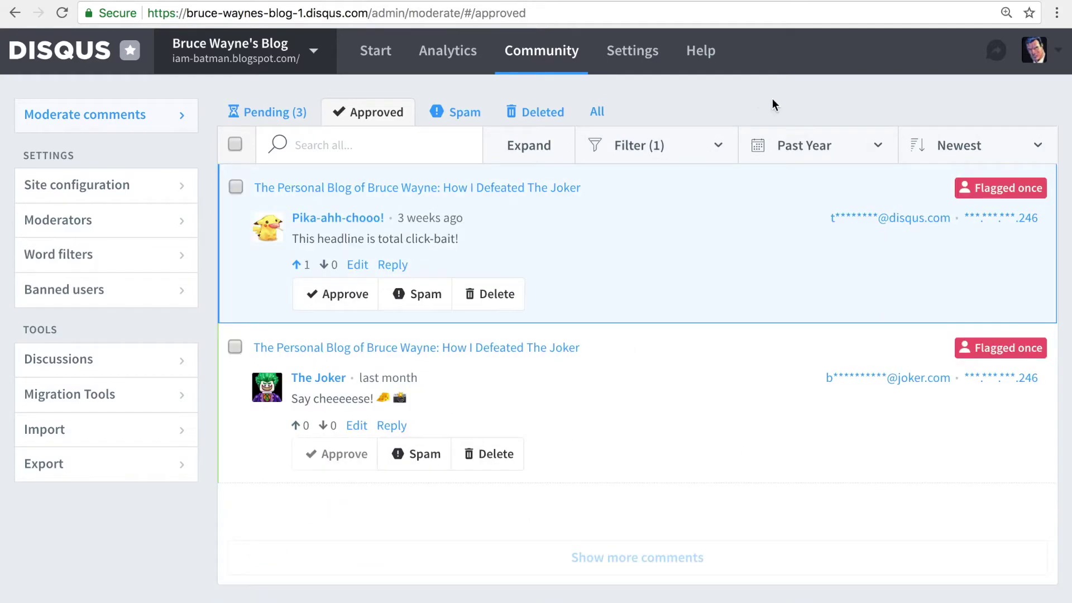
pyautogui.moveTo(1001, 187)
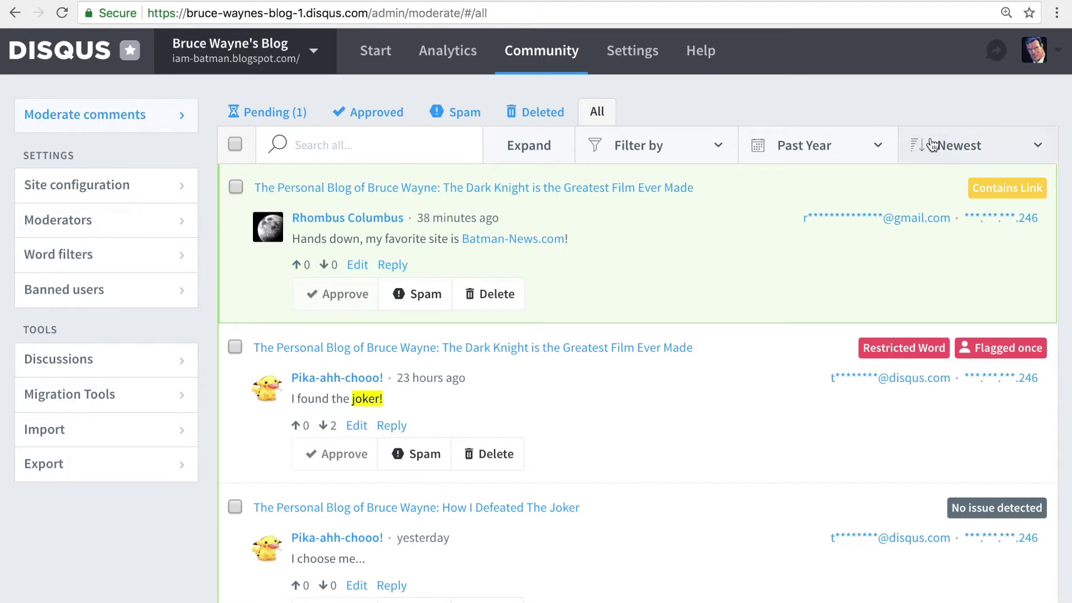
# - Sort the comments by Oldest first, then by Priority
pyautogui.click(939, 144)
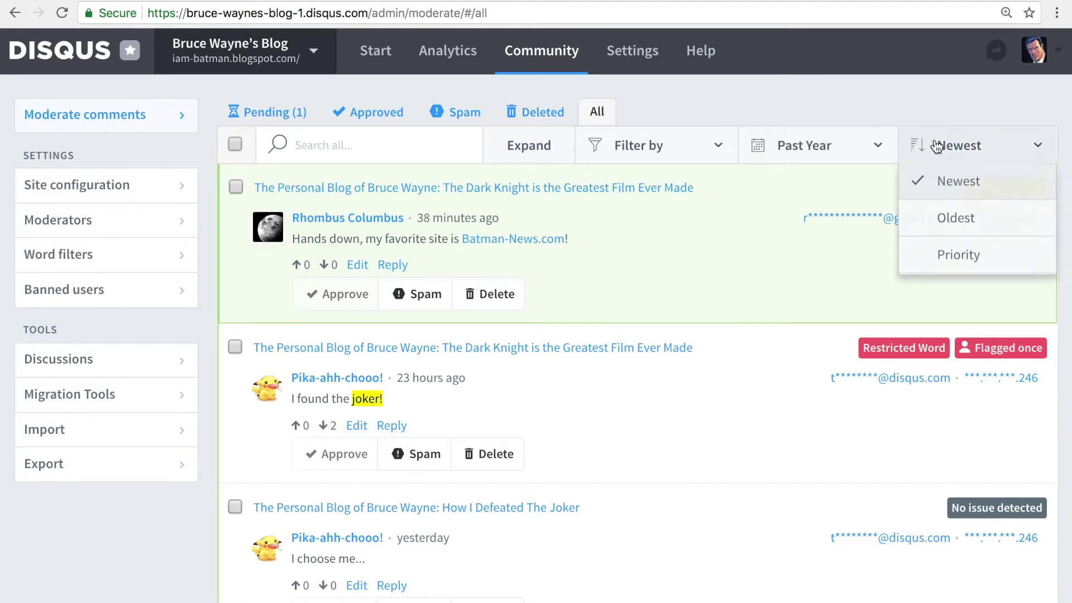
pyautogui.click(961, 222)
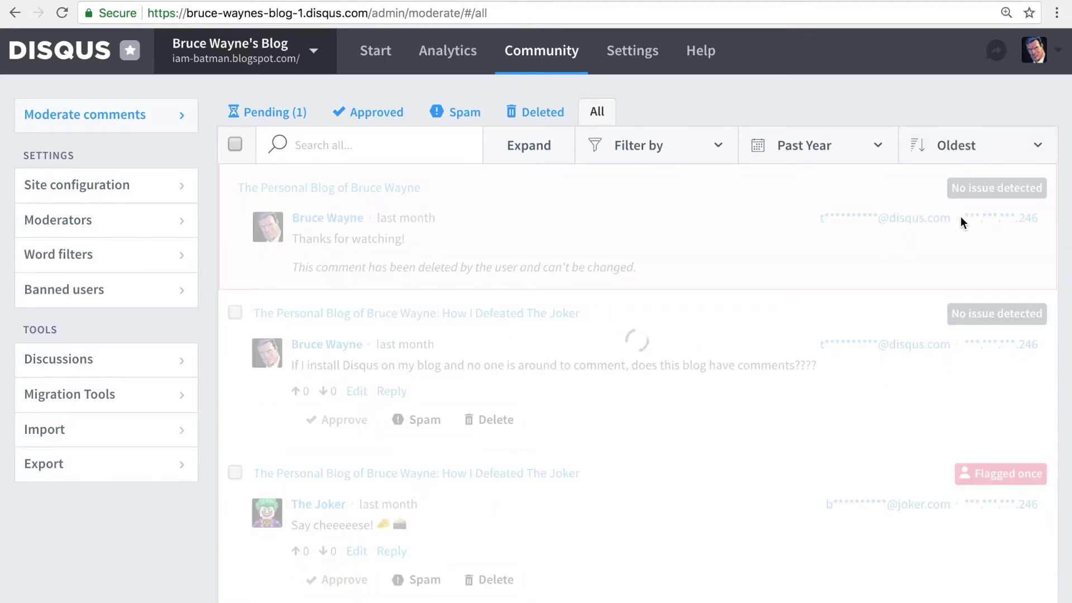
pyautogui.click(968, 161)
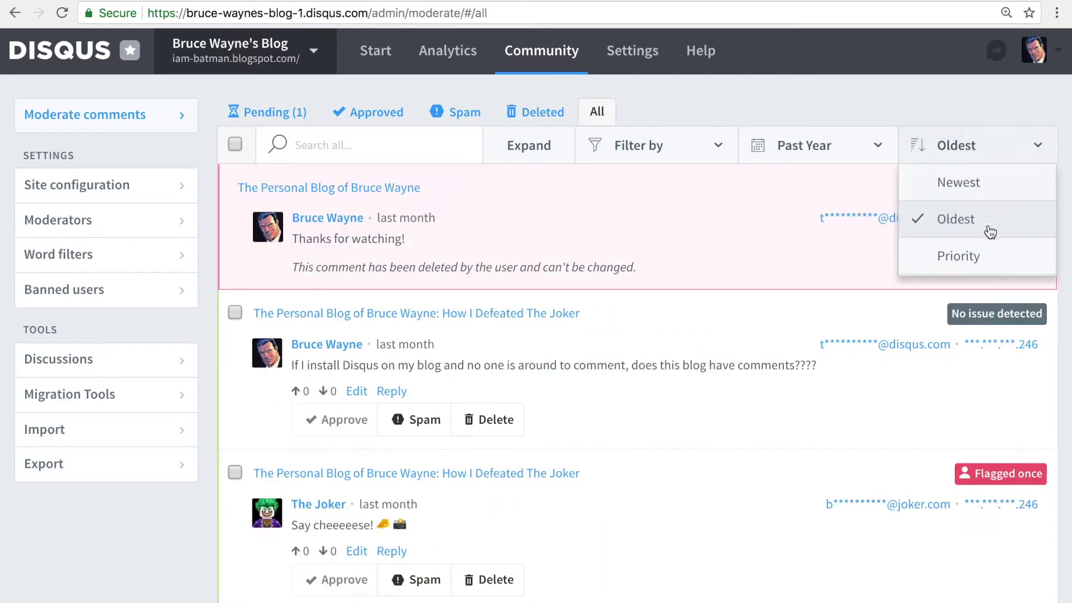
pyautogui.click(969, 254)
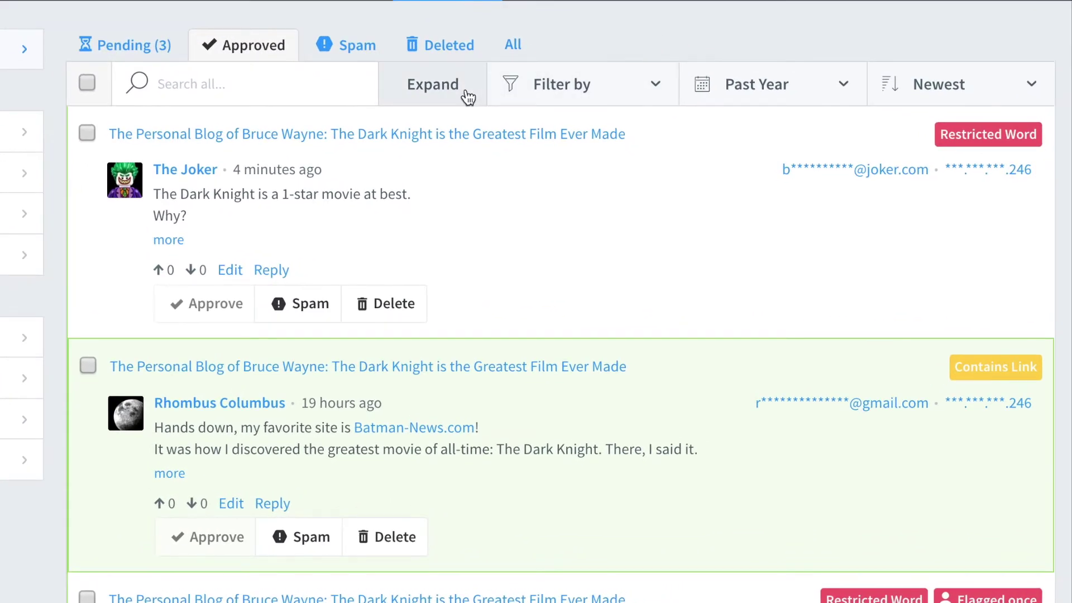
# - Expand all comments to full text, then collapse them back to short previews
pyautogui.click(468, 98)
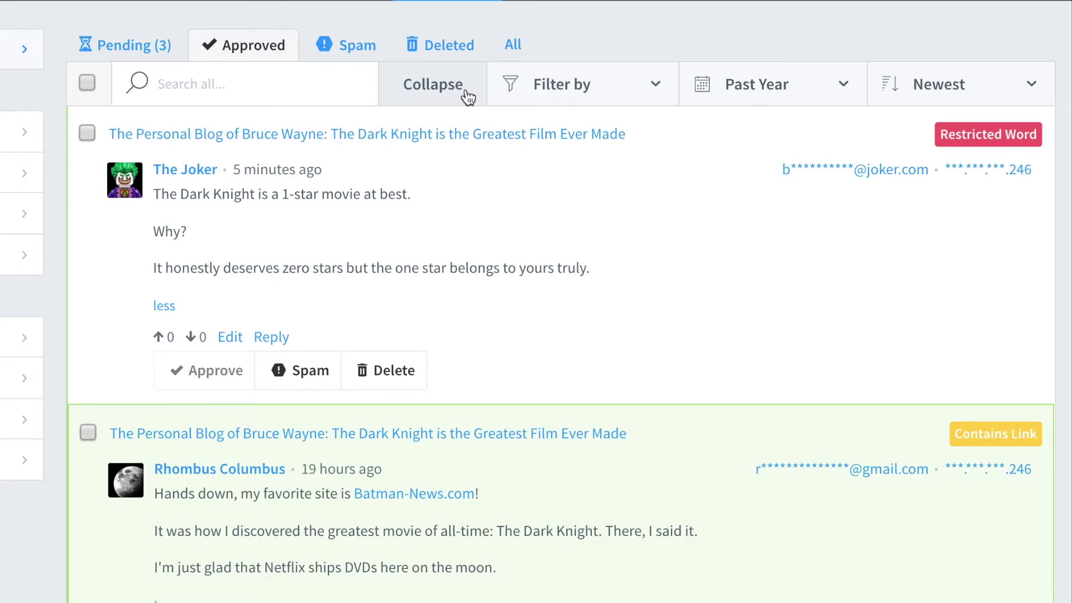
pyautogui.click(468, 98)
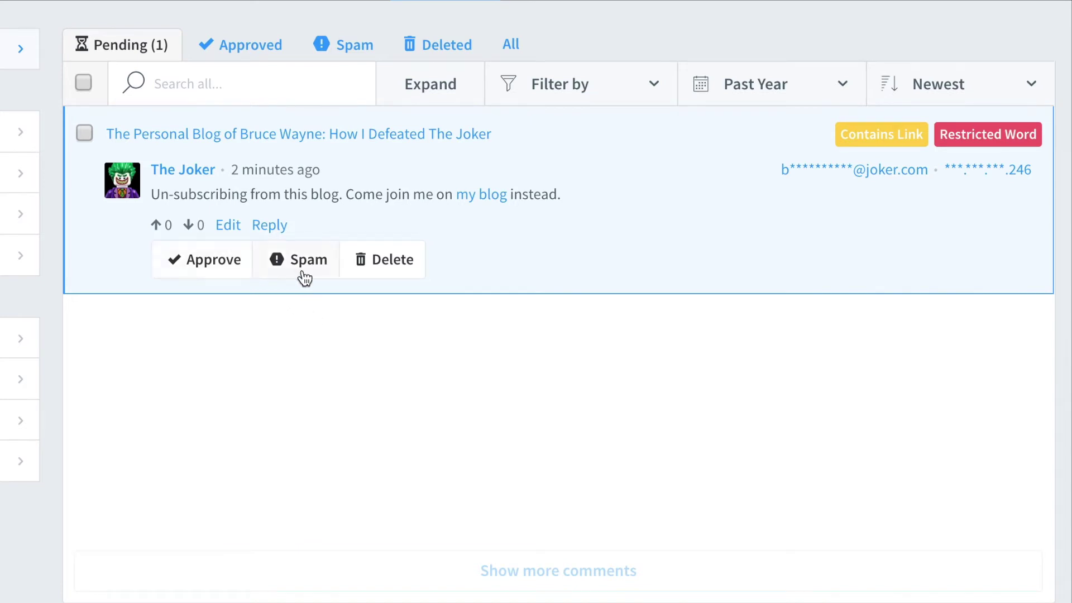
# - Delete the pending un-subscribing comment, then undo the deletion
pyautogui.click(380, 275)
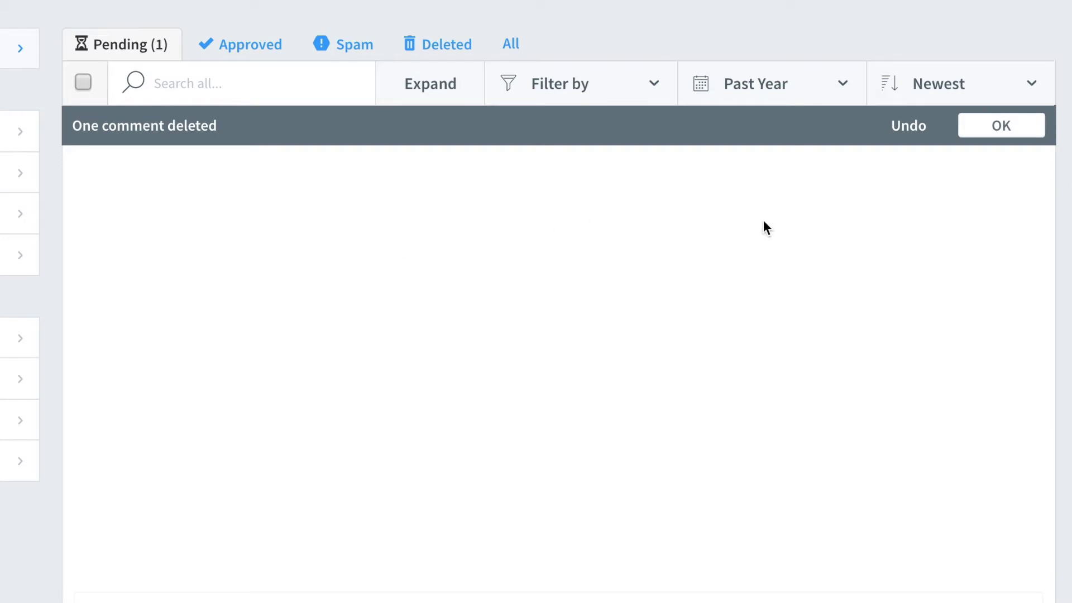
pyautogui.click(908, 126)
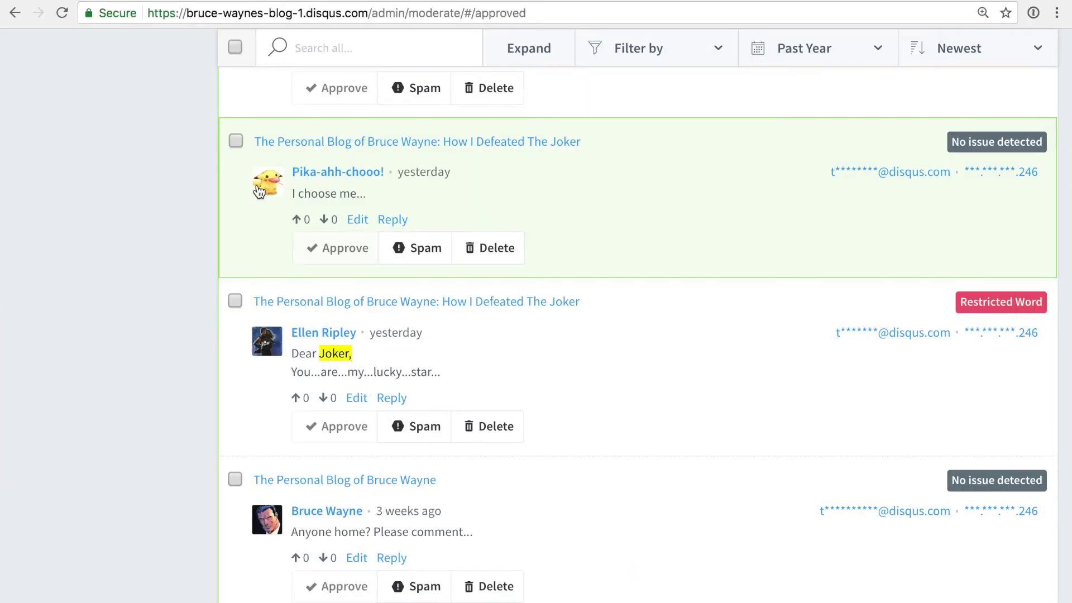
# - Reply 'I choose you, Pikachu!', upvote the stranded-on-the-Moon comment, and check the commenter's notifications
pyautogui.click(394, 219)
pyautogui.write('I choose you, Pikach')
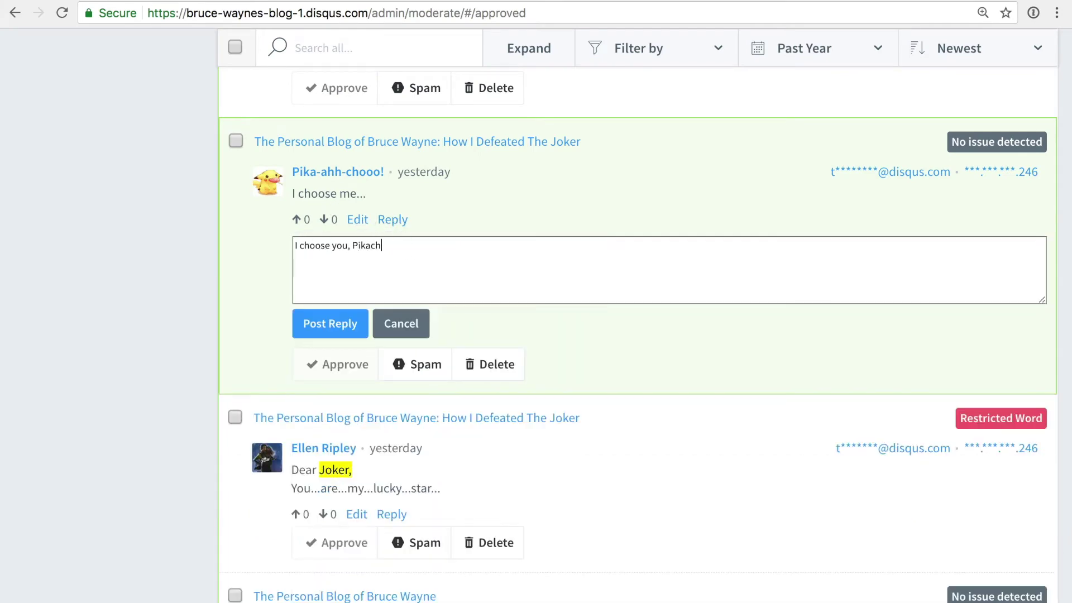
pyautogui.write('u!')
pyautogui.click(342, 324)
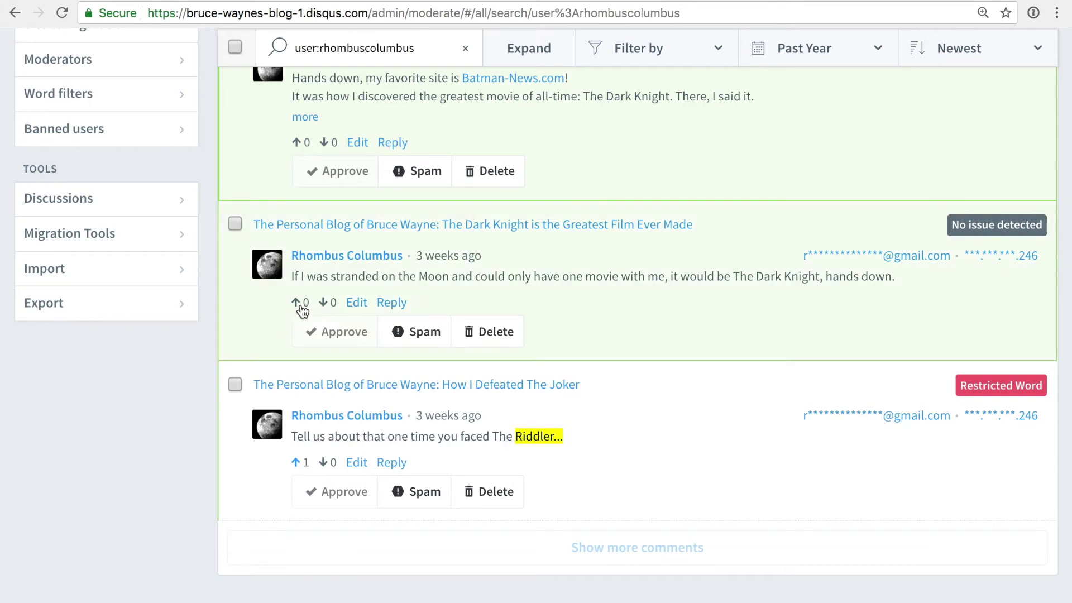
pyautogui.click(297, 303)
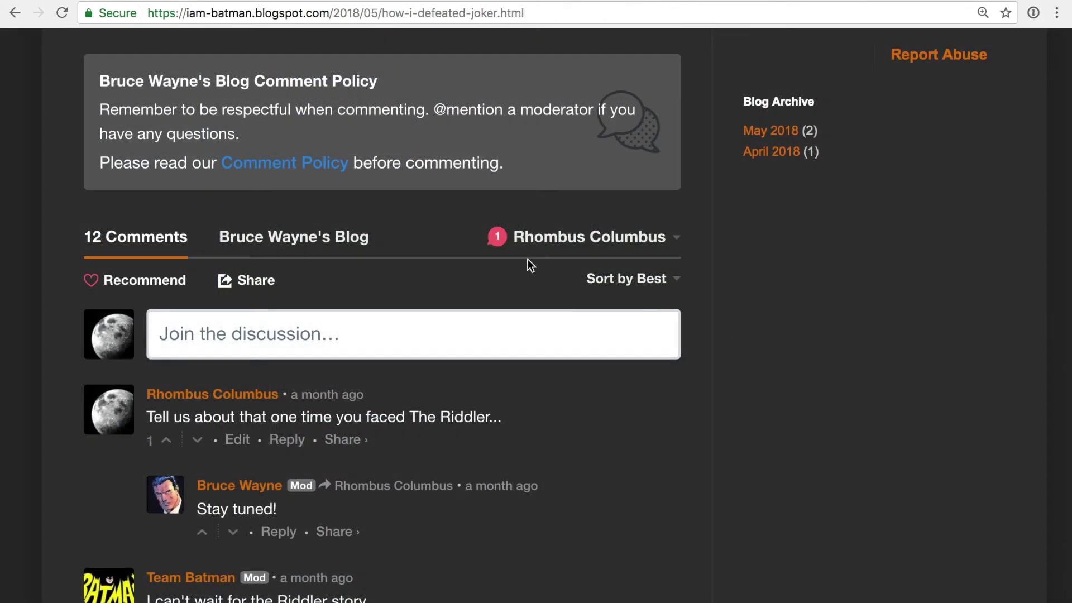
pyautogui.click(498, 237)
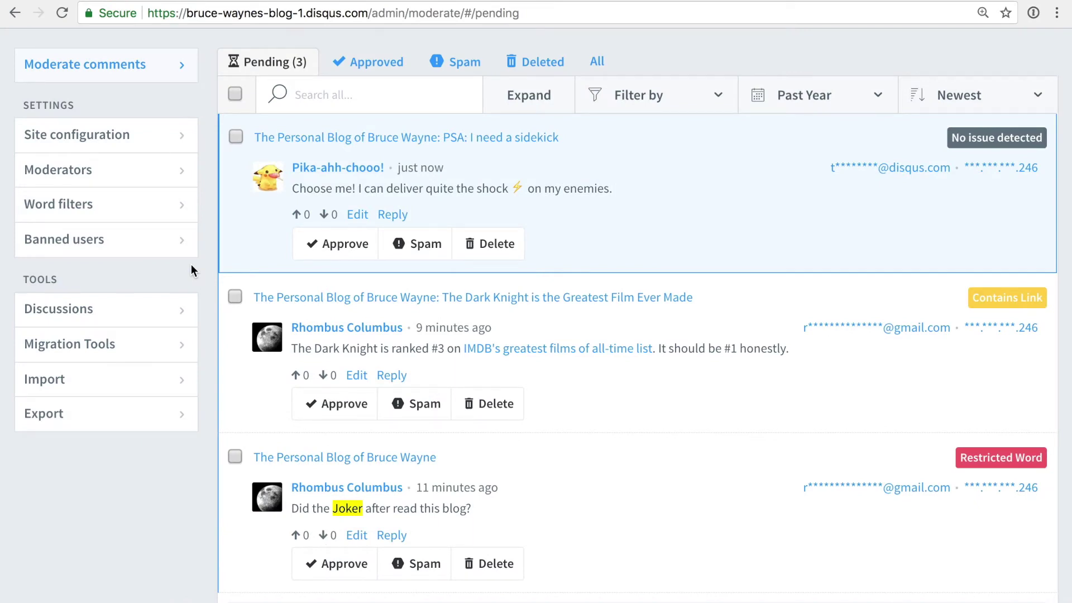
# - Select all three pending comments and approve them in bulk
pyautogui.click(236, 94)
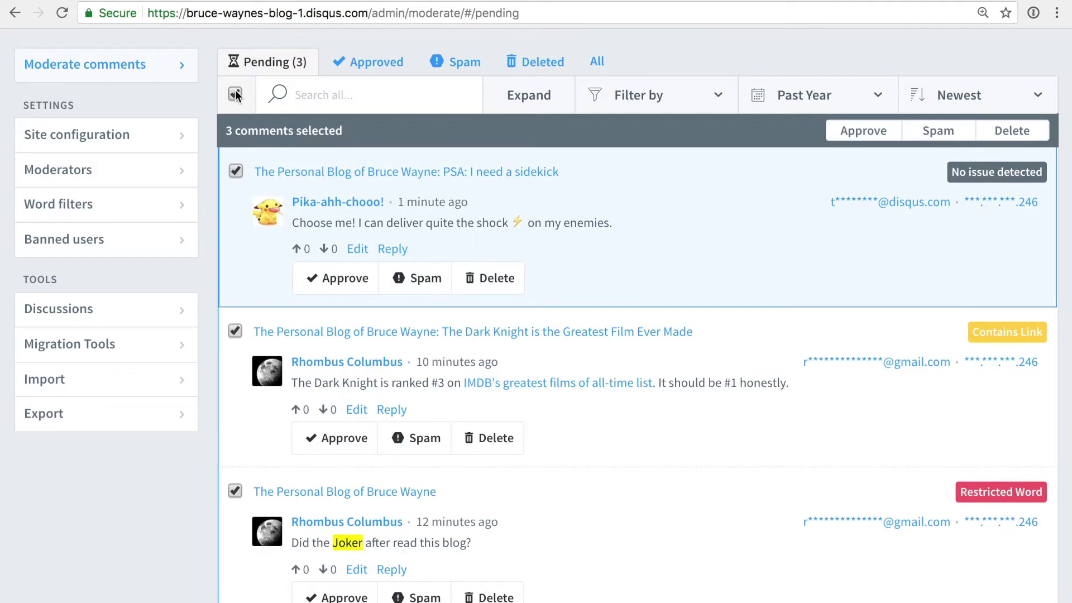
pyautogui.click(848, 131)
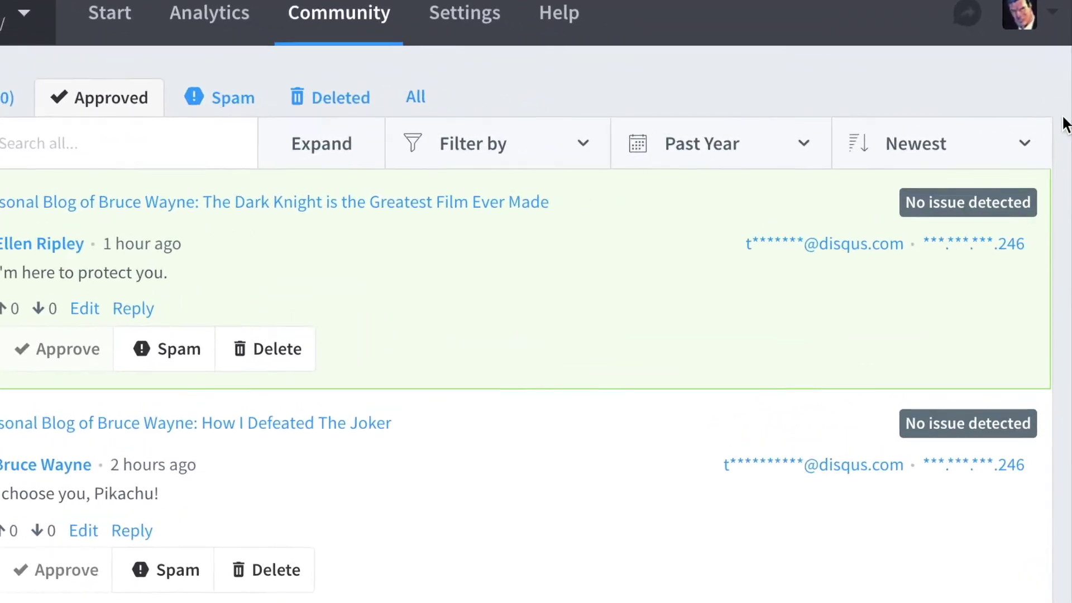
# - Filter approved comments by one commenter's email address, then by their IP address
pyautogui.scroll(-2, 1061, 110)
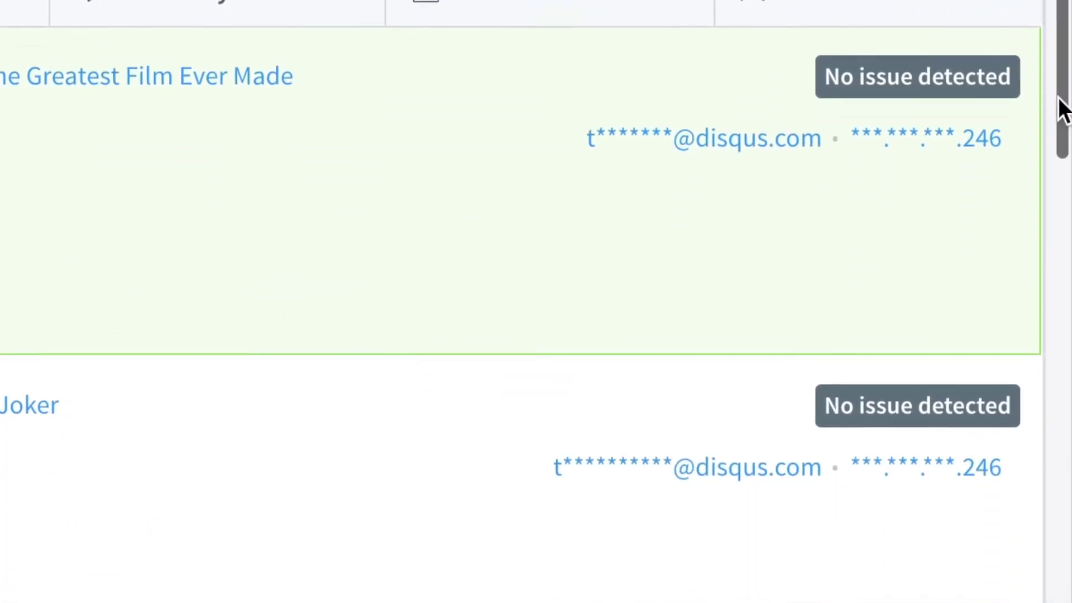
pyautogui.scroll(-2, 1061, 110)
pyautogui.scroll(-2, 1061, 110)
pyautogui.scroll(-2, 1061, 110)
pyautogui.scroll(-2, 1060, 110)
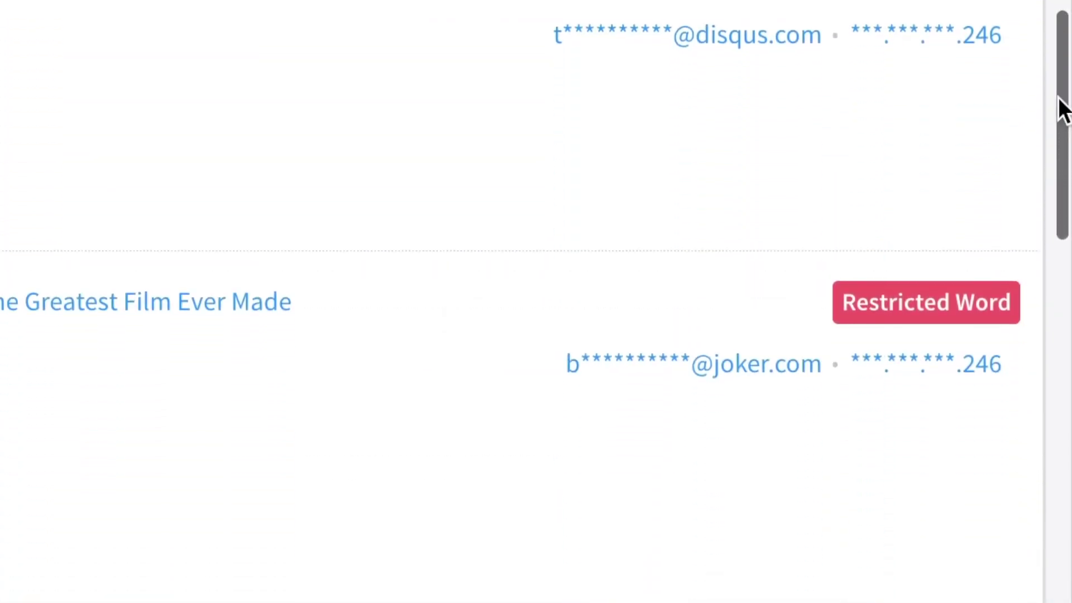
pyautogui.scroll(-2, 1061, 110)
pyautogui.scroll(-2, 1061, 110)
pyautogui.scroll(-2, 1061, 110)
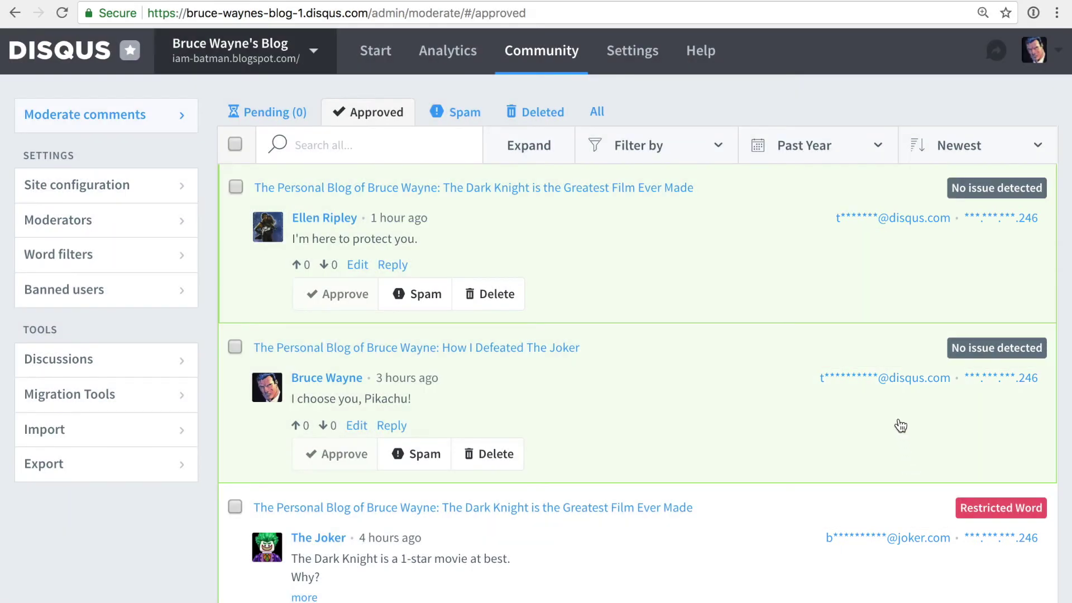
pyautogui.click(892, 379)
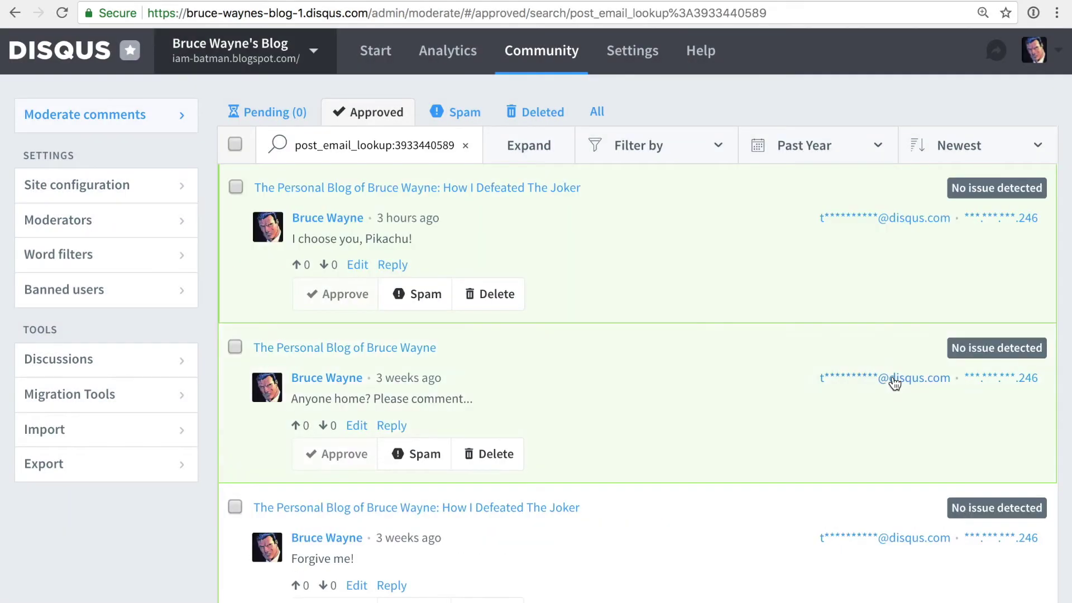
pyautogui.click(986, 380)
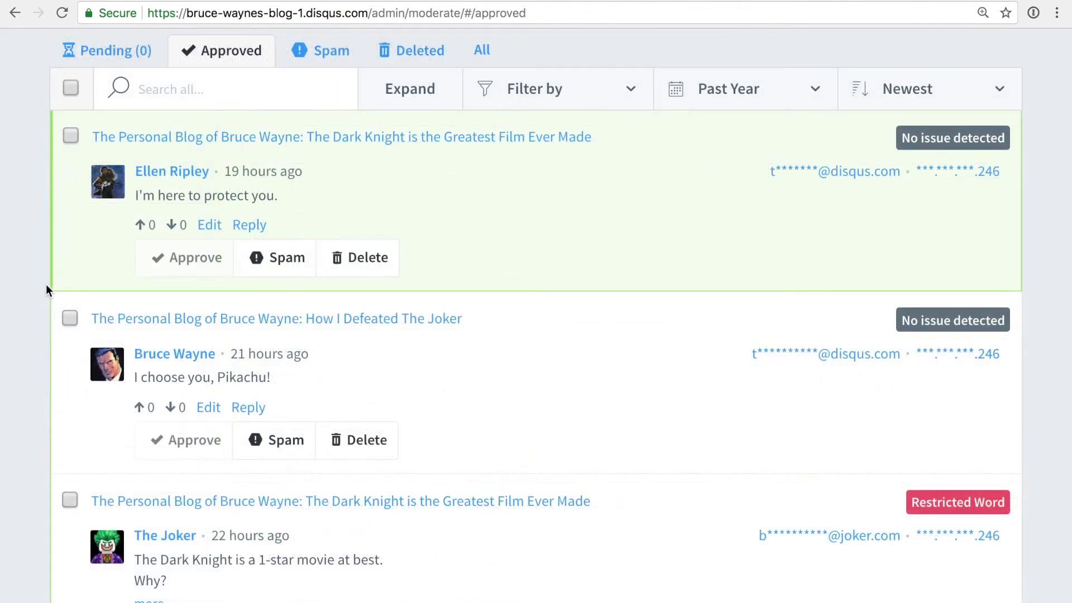
# - Open Ellen Ripley's comment details, list all her comments, and begin trusting her
pyautogui.click(423, 220)
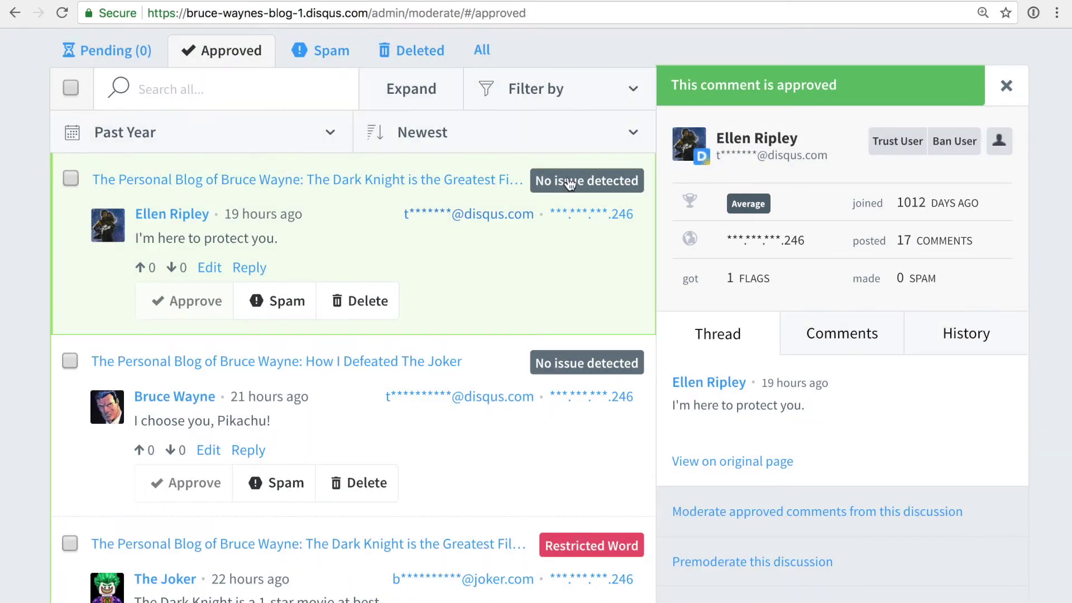
pyautogui.click(999, 143)
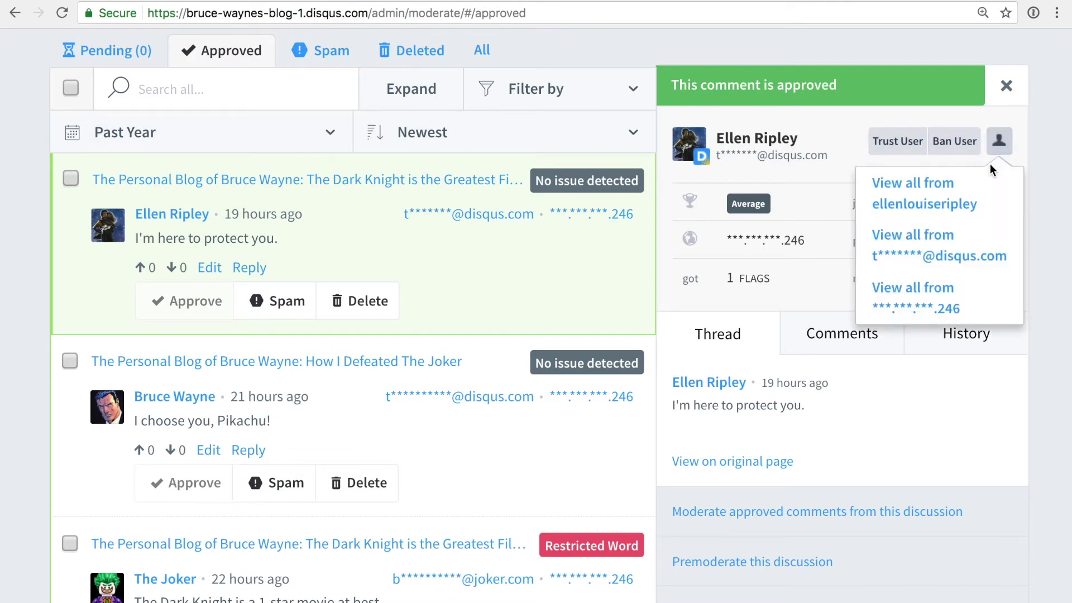
pyautogui.click(987, 194)
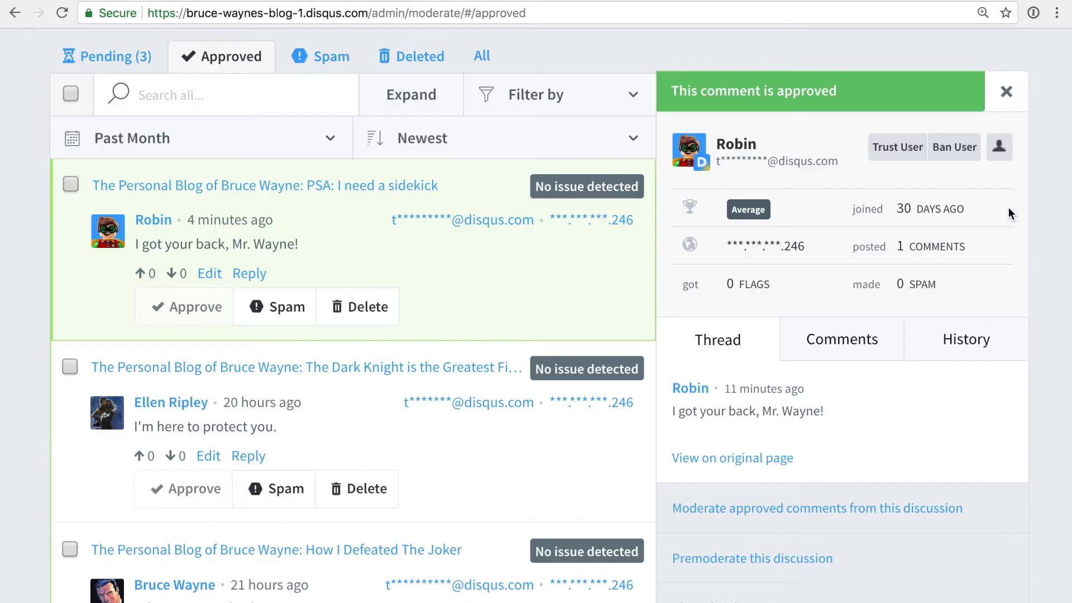
pyautogui.click(886, 151)
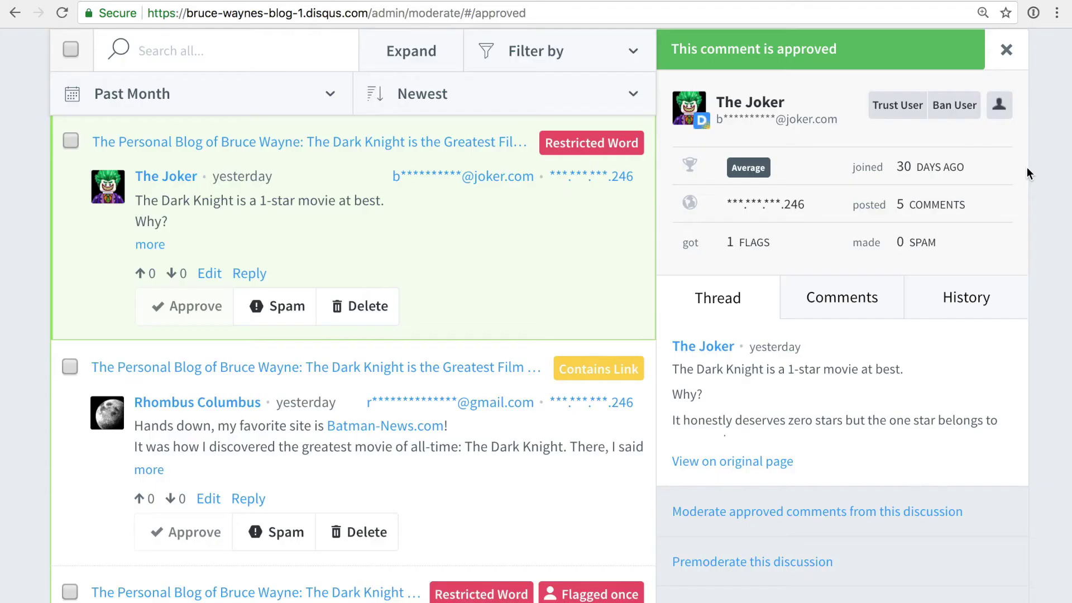
pyautogui.click(954, 106)
pyautogui.click(578, 214)
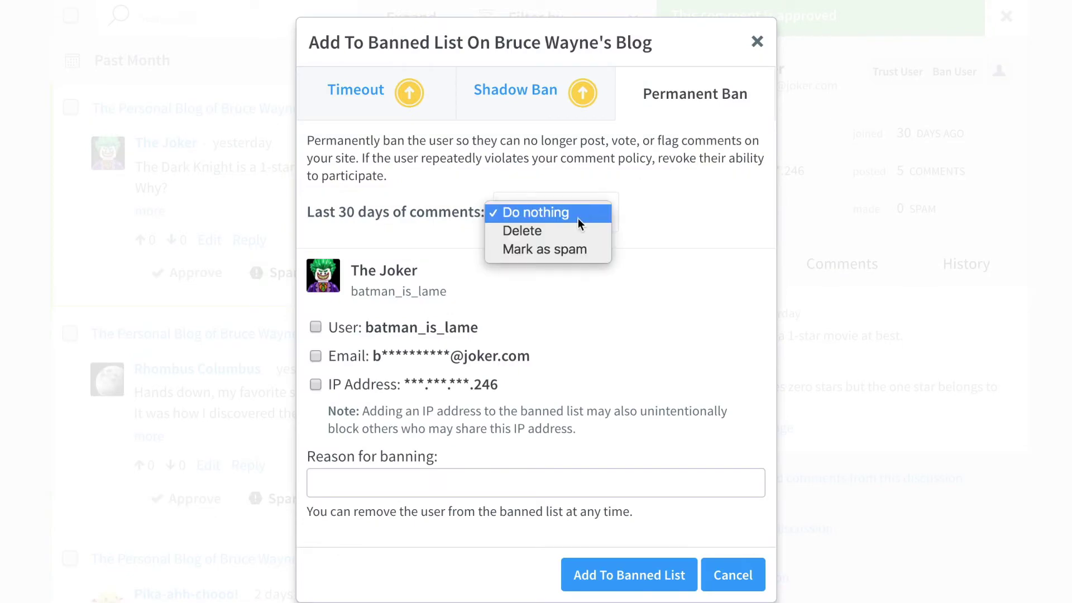
pyautogui.click(558, 229)
pyautogui.click(316, 327)
pyautogui.click(315, 356)
pyautogui.click(343, 485)
pyautogui.write('Bad j')
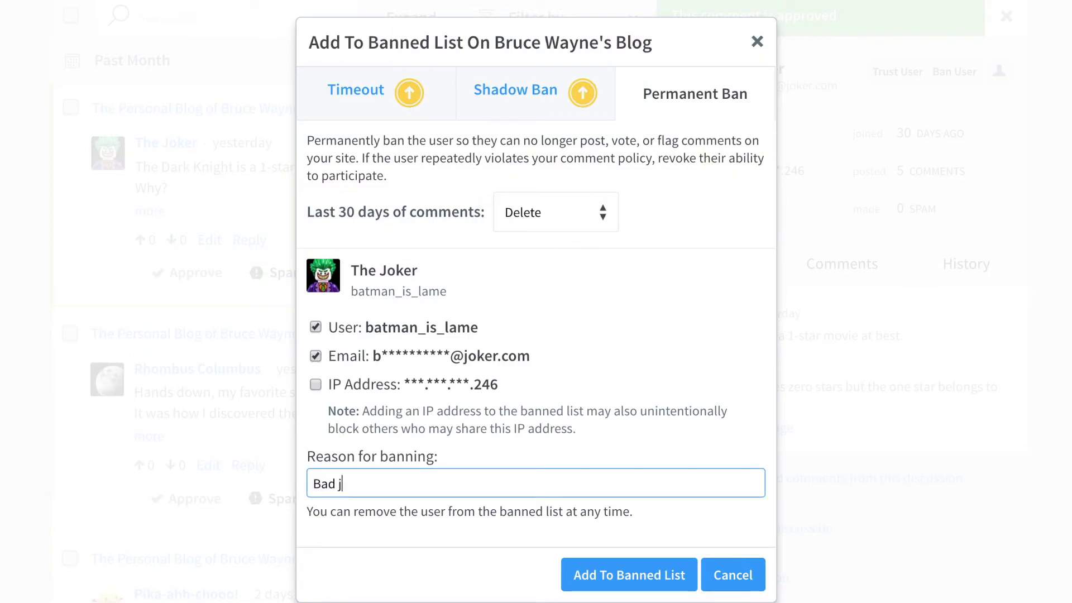
pyautogui.write('okes')
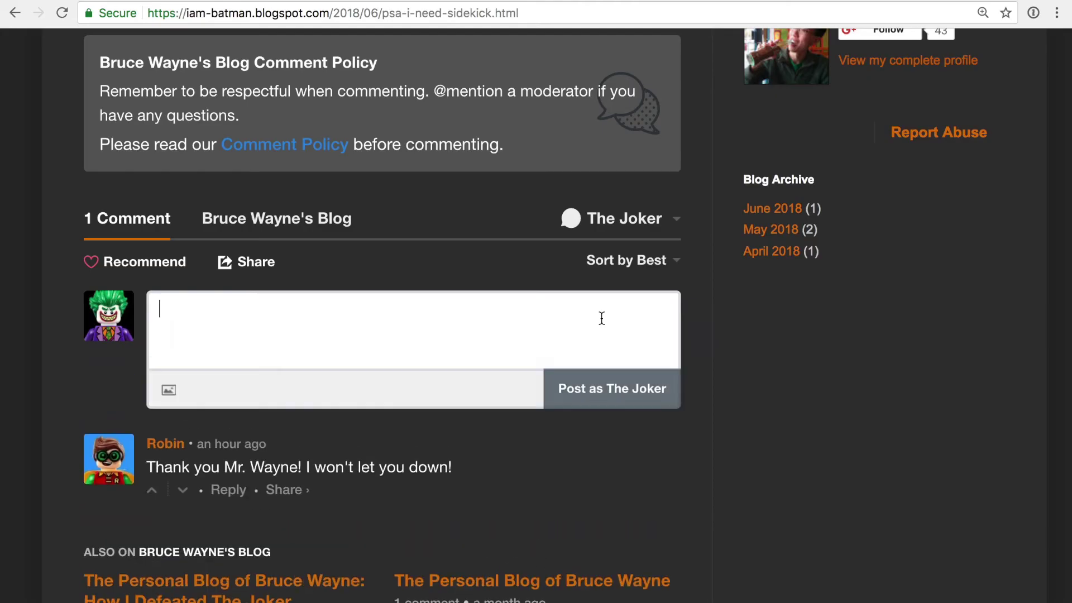
pyautogui.write('Huh??')
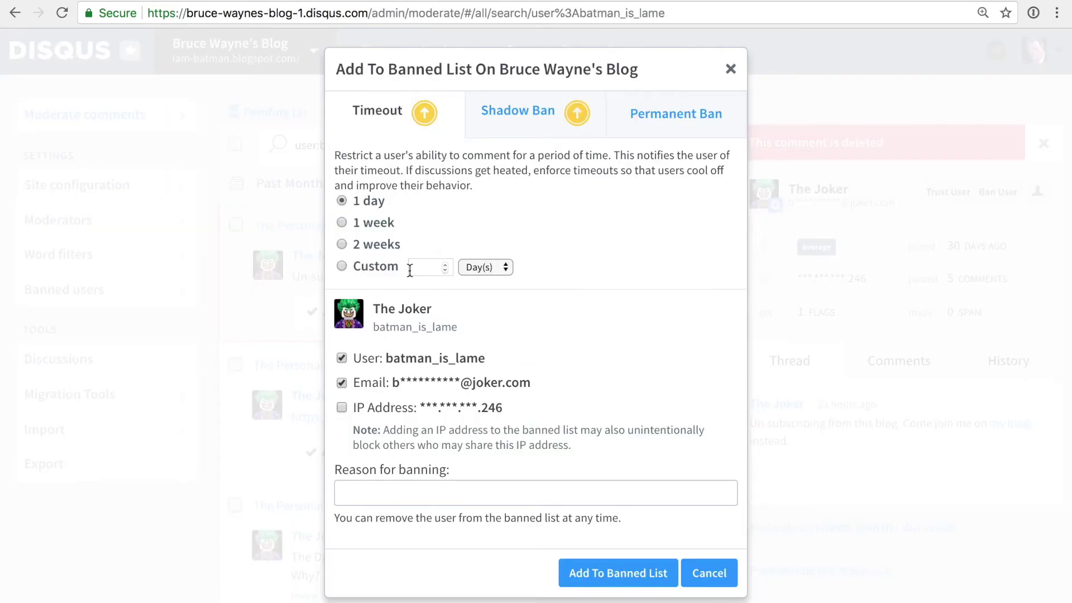
# - Give The Joker a one-week timeout with the reason 'More bad jokes.'
pyautogui.click(342, 222)
pyautogui.click(385, 490)
pyautogui.write('More')
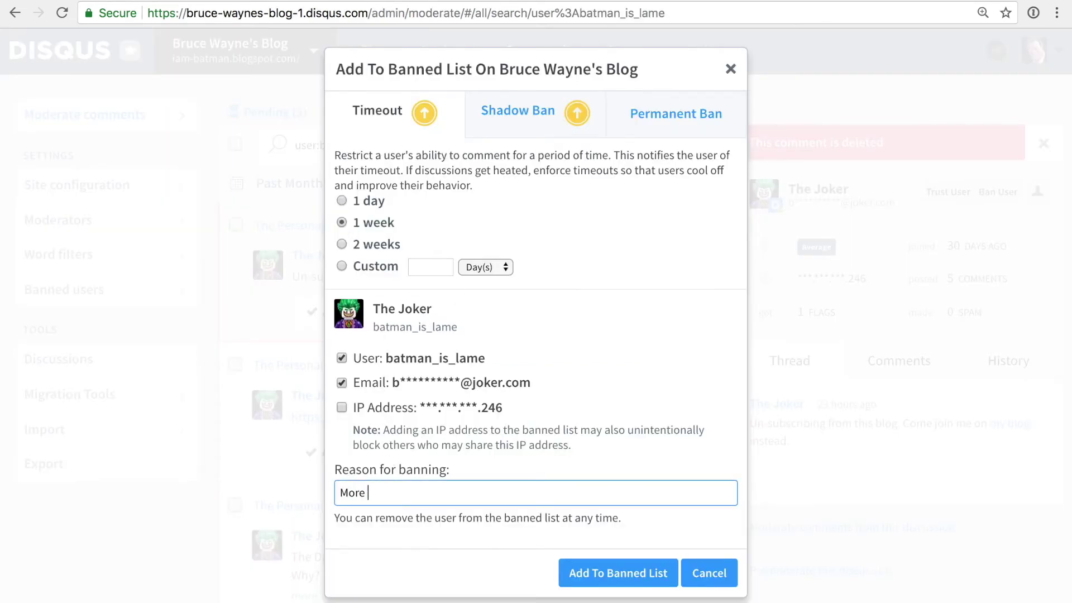
pyautogui.write(' bad jokes.')
pyautogui.click(574, 587)
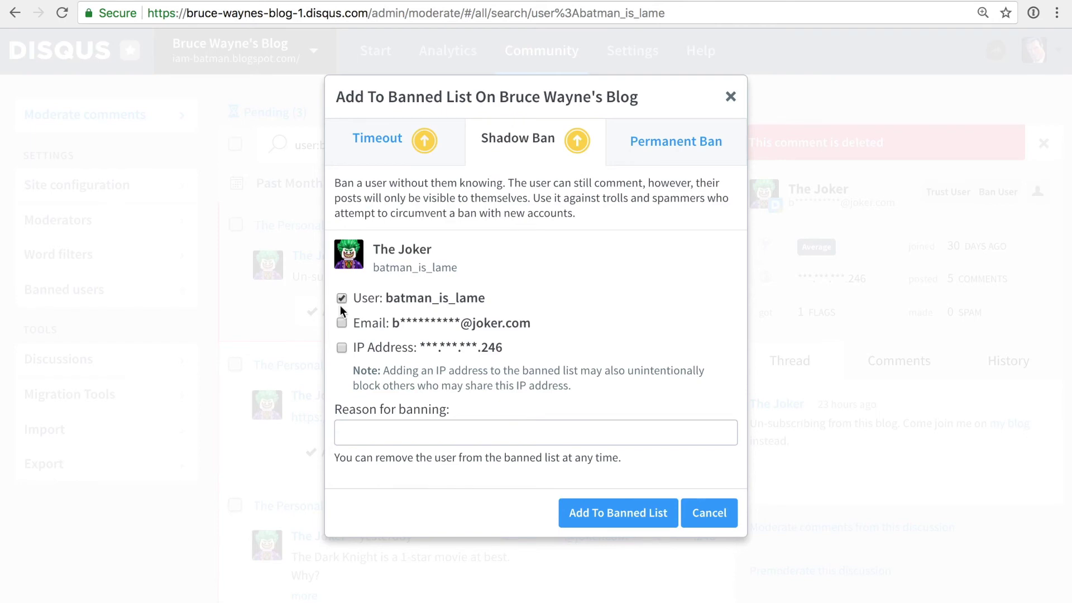
# - Shadow ban The Joker with the reason 'Same old Joker'
pyautogui.click(357, 437)
pyautogui.write('Same old')
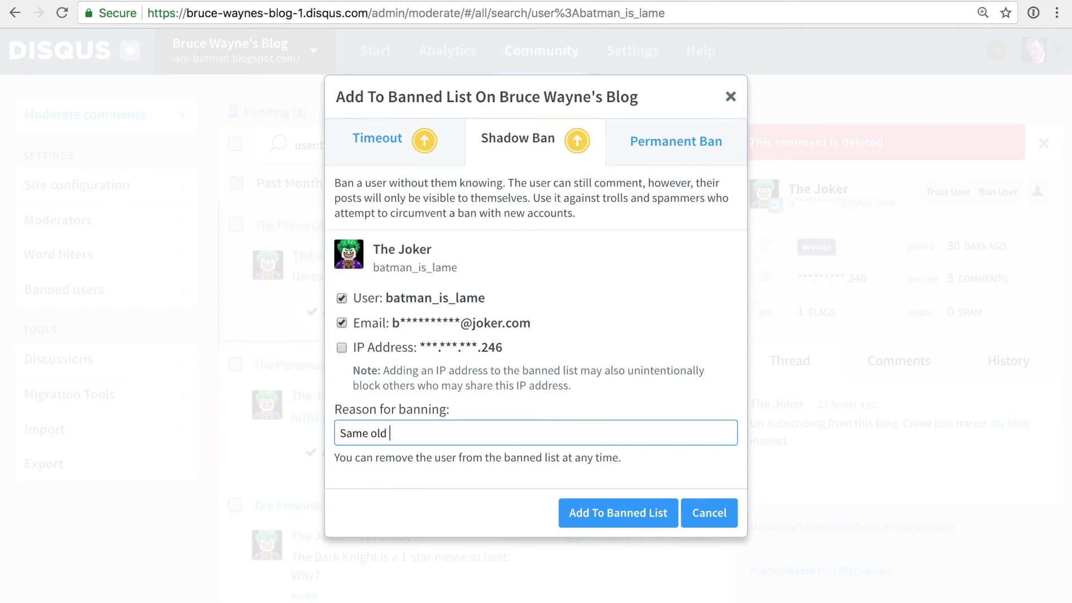
pyautogui.write(' Joker')
pyautogui.click(565, 509)
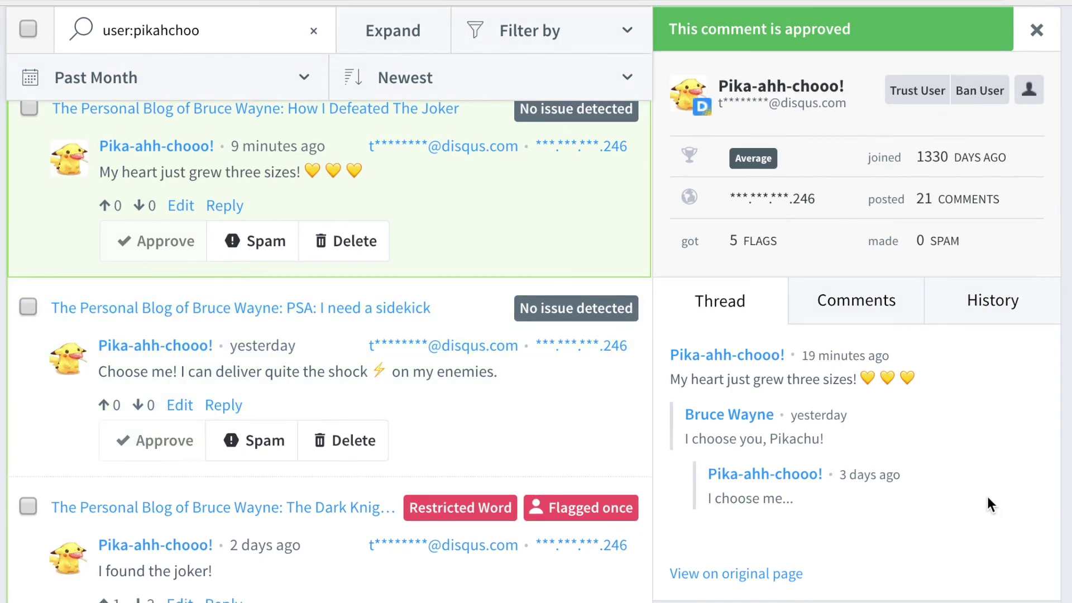
pyautogui.click(891, 329)
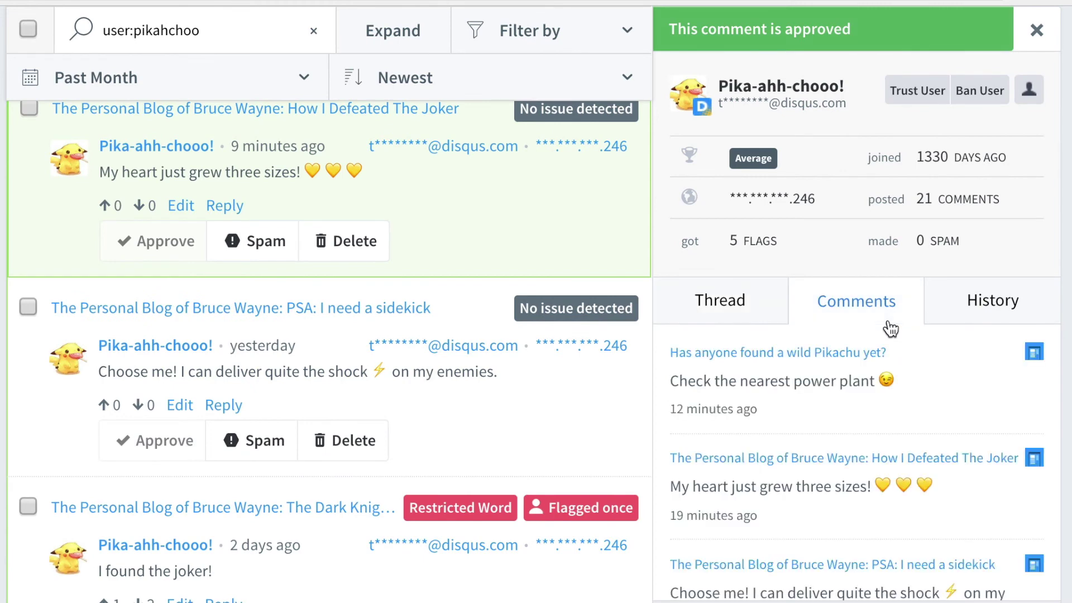
pyautogui.scroll(-4, 900, 415)
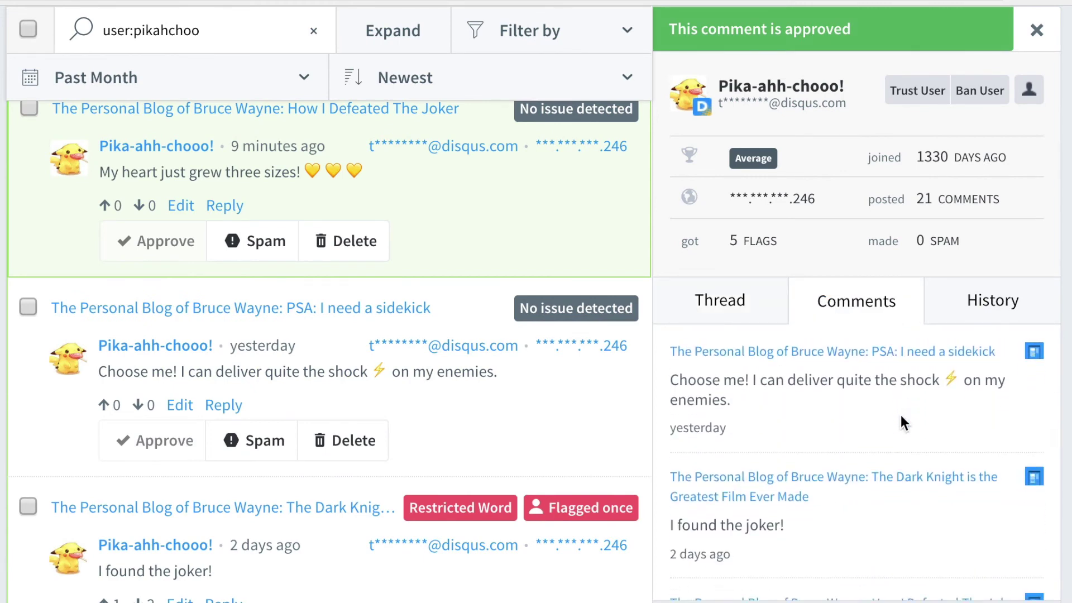
pyautogui.click(969, 306)
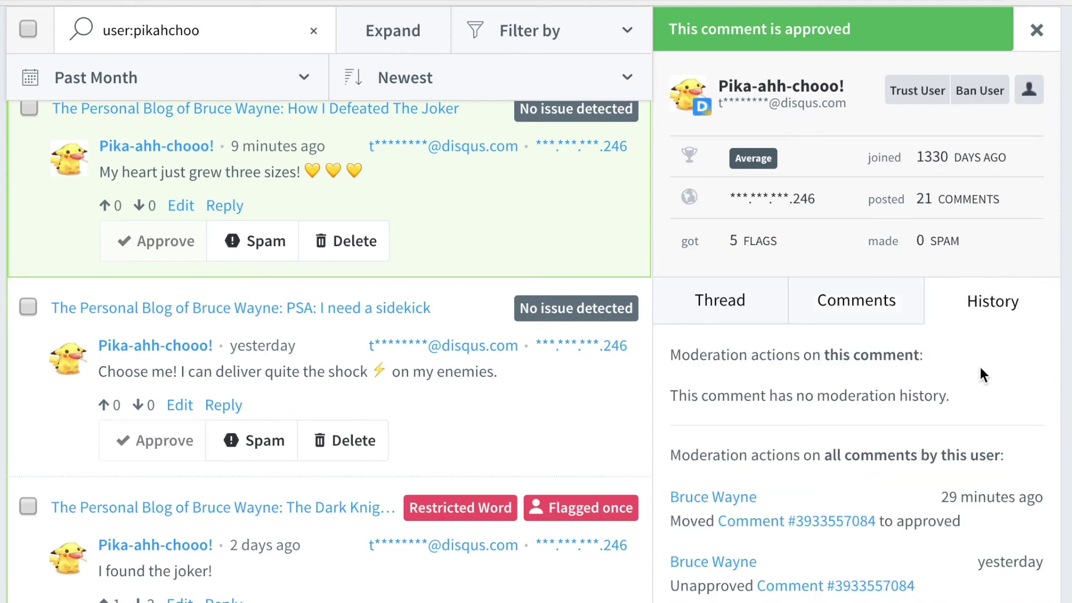
pyautogui.scroll(-2, 981, 368)
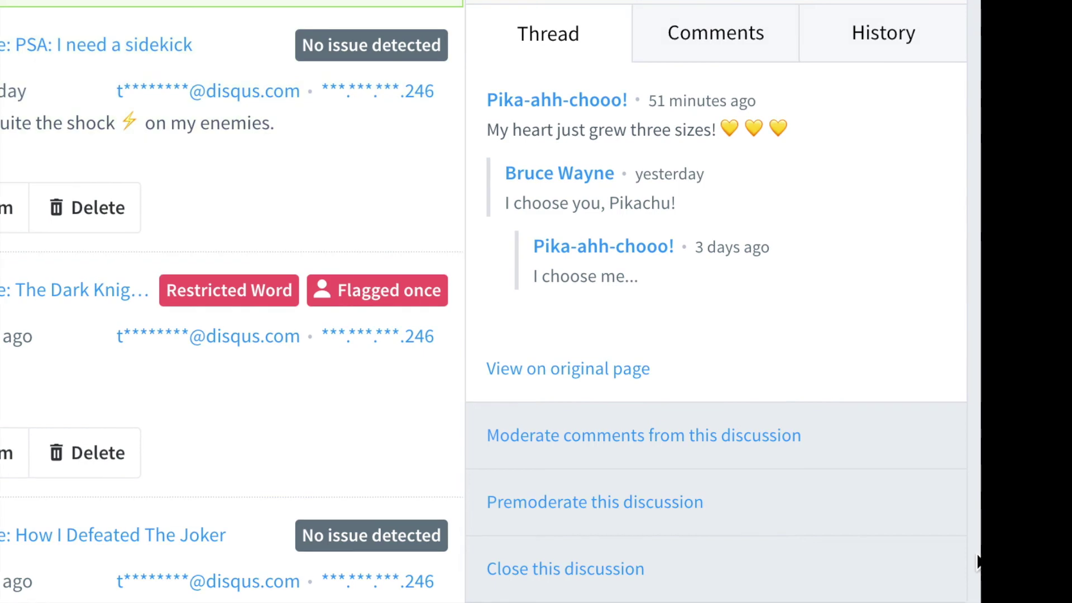
# - List only the How I Defeated The Joker comments, then premoderate and close that discussion
pyautogui.click(814, 450)
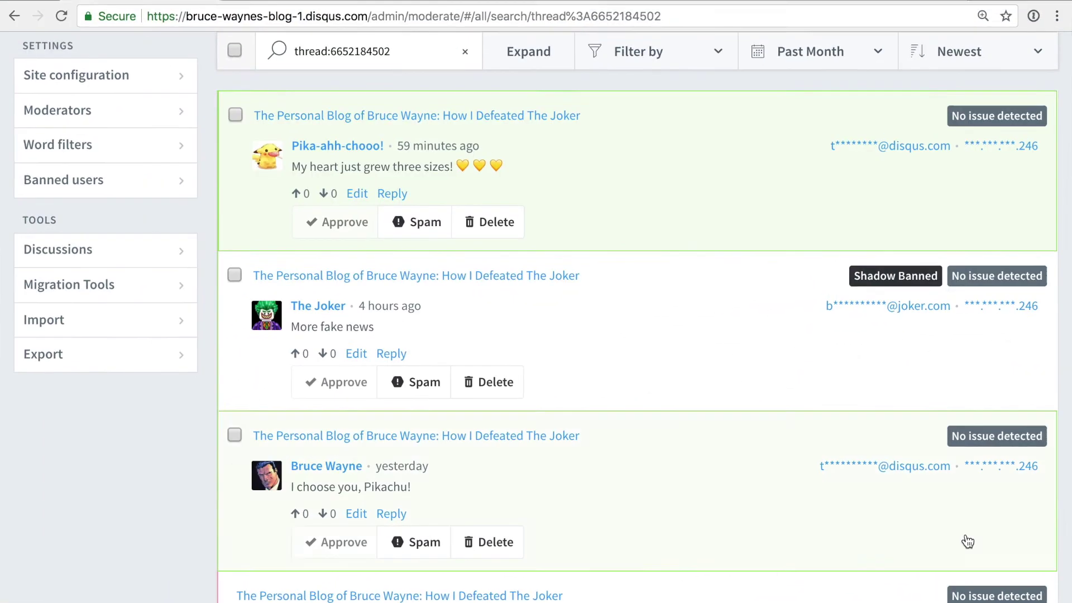
pyautogui.click(967, 538)
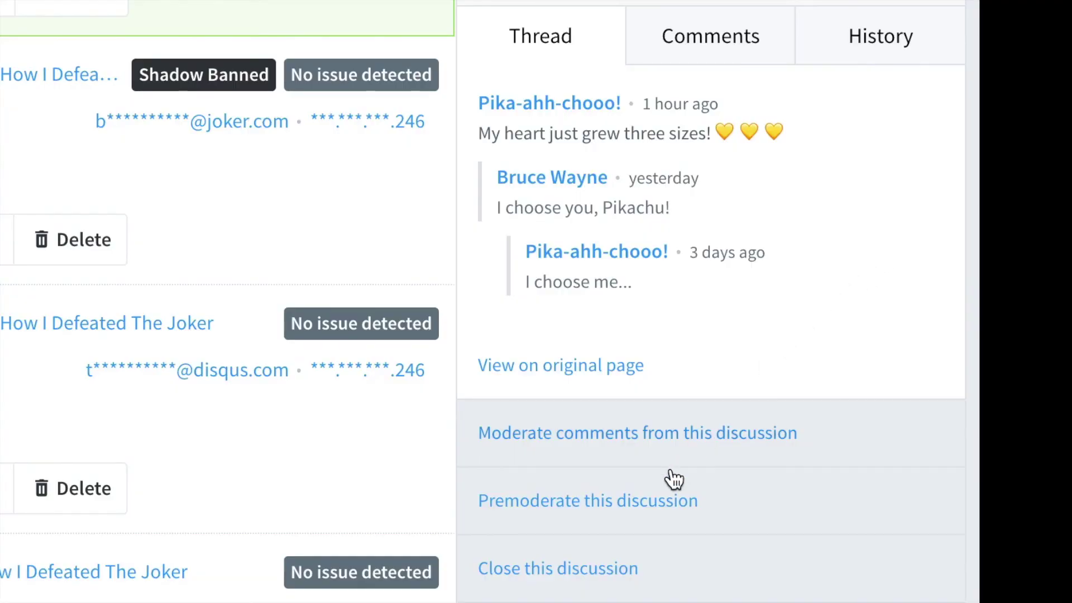
pyautogui.click(647, 511)
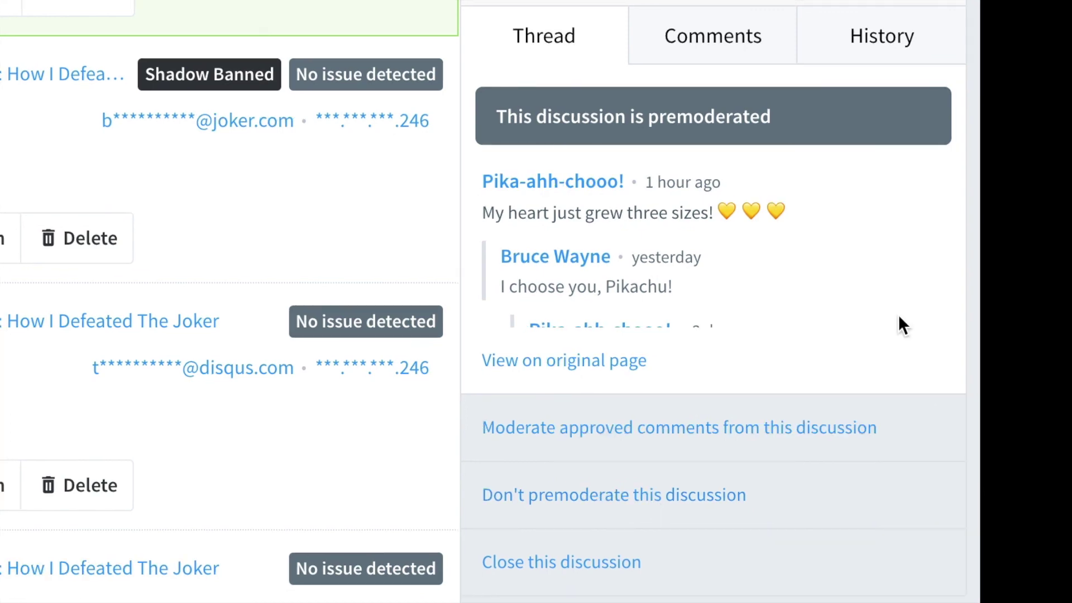
pyautogui.click(589, 565)
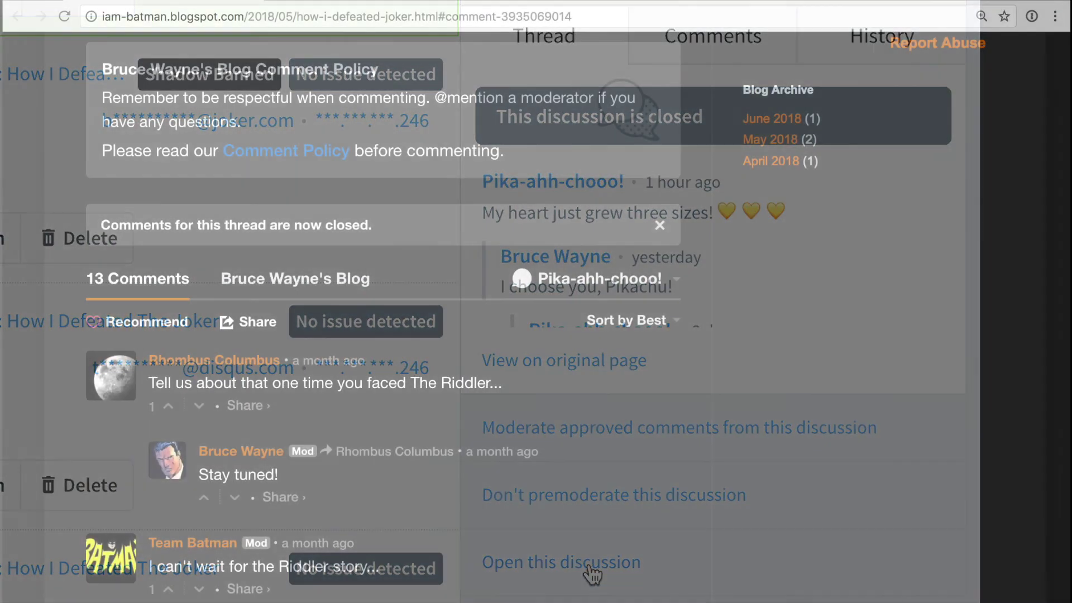